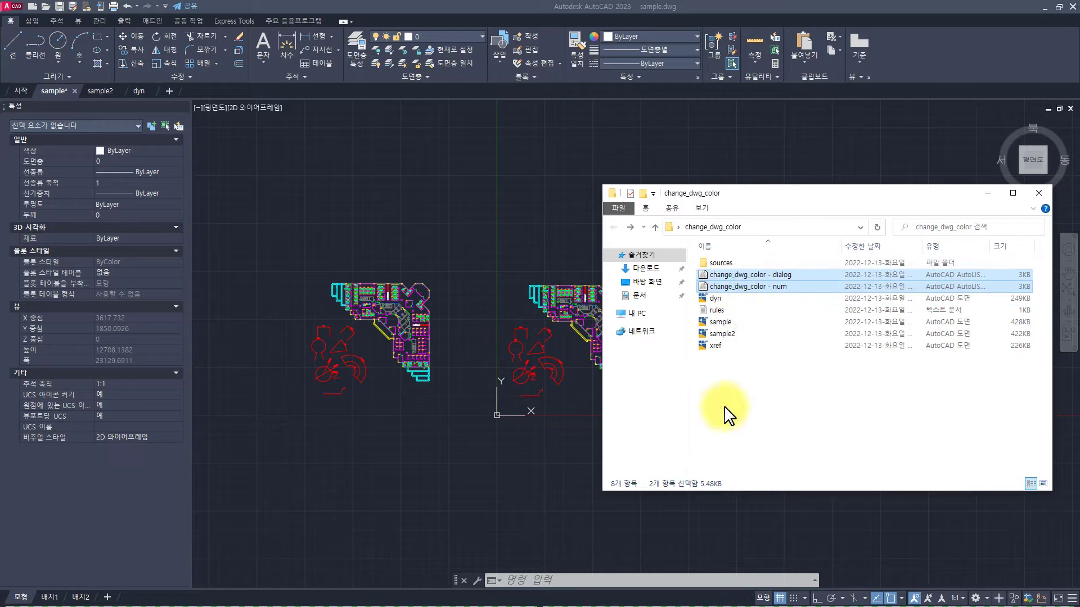
left_click(784, 275)
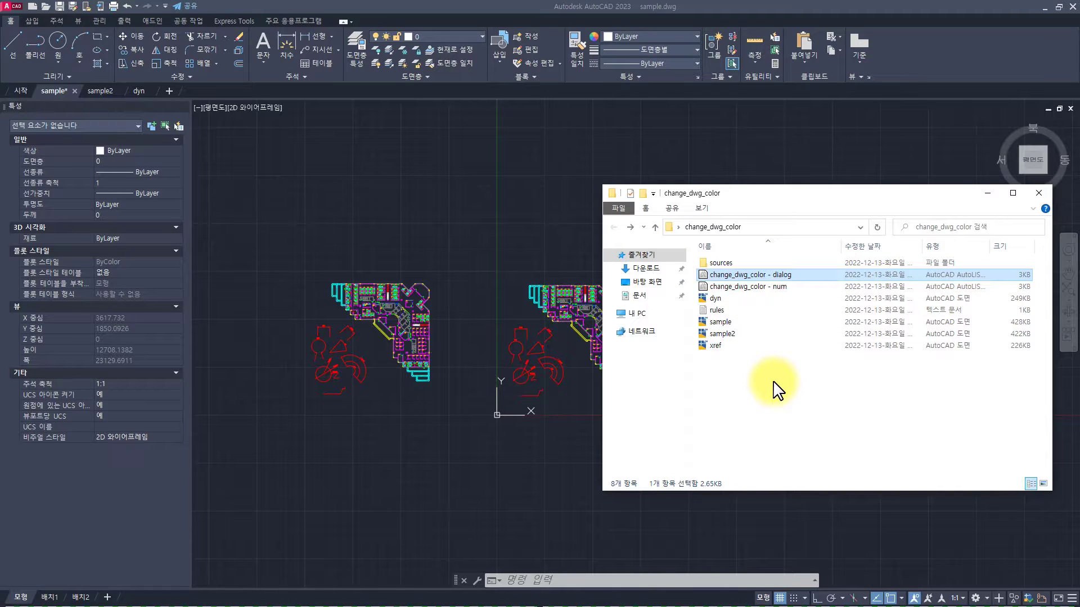
left_click(788, 290)
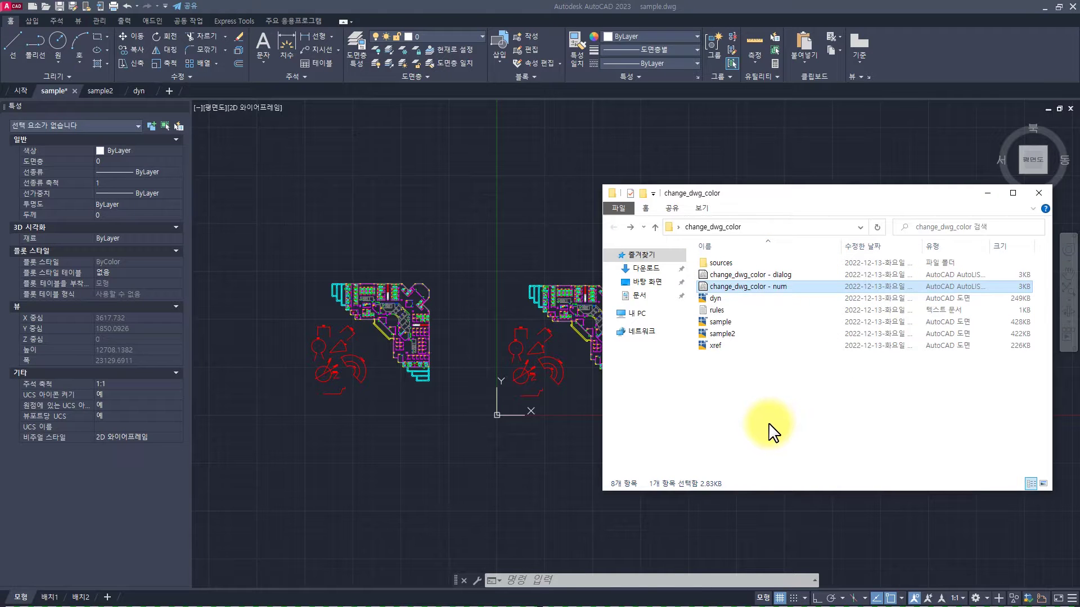
left_click(760, 274, "ctrl")
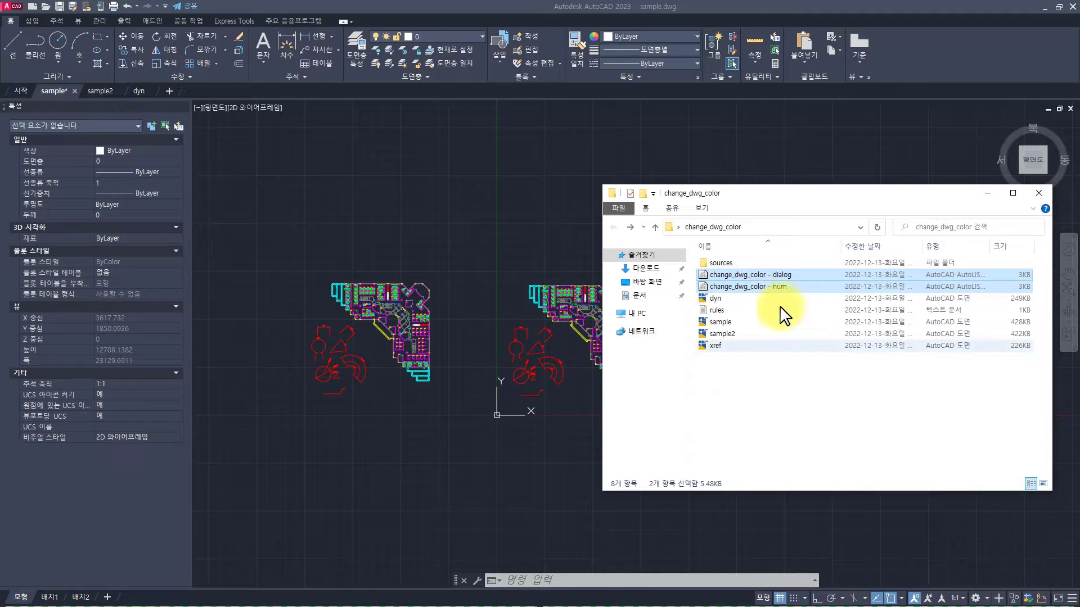
left_click(781, 273)
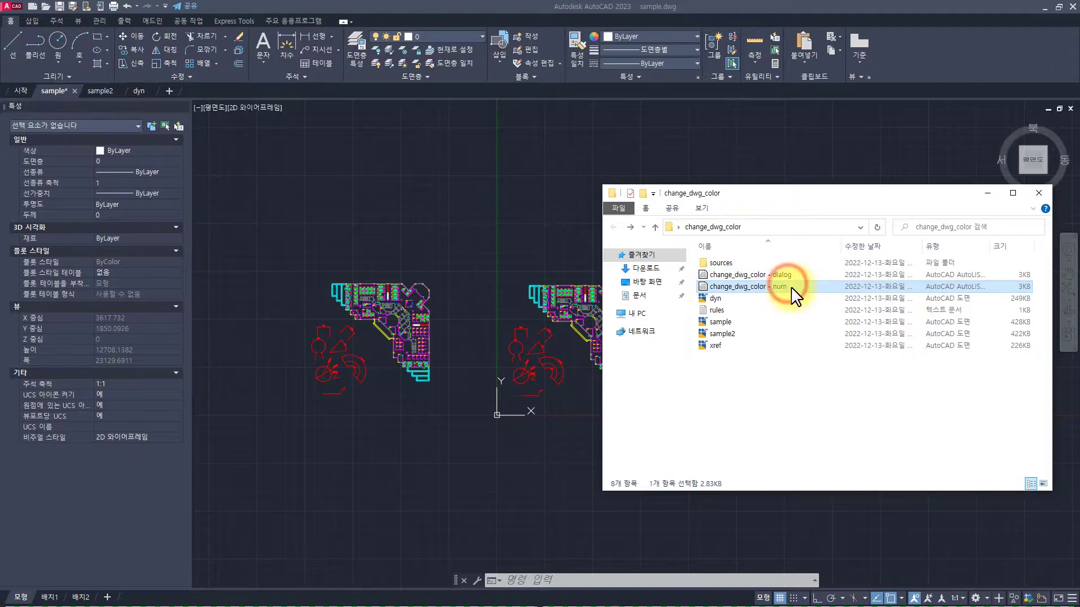
left_click(786, 285)
left_click(758, 414)
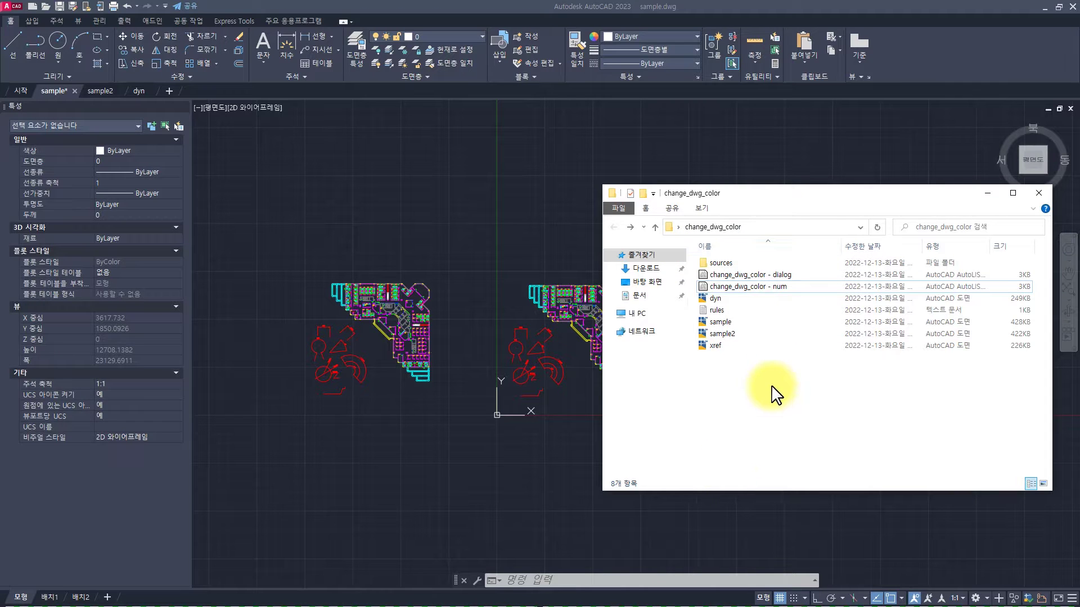
- Load the change_dwg_color - dialog LISP file from the folder into the open sample drawing
left_click_drag(742, 274, 444, 343)
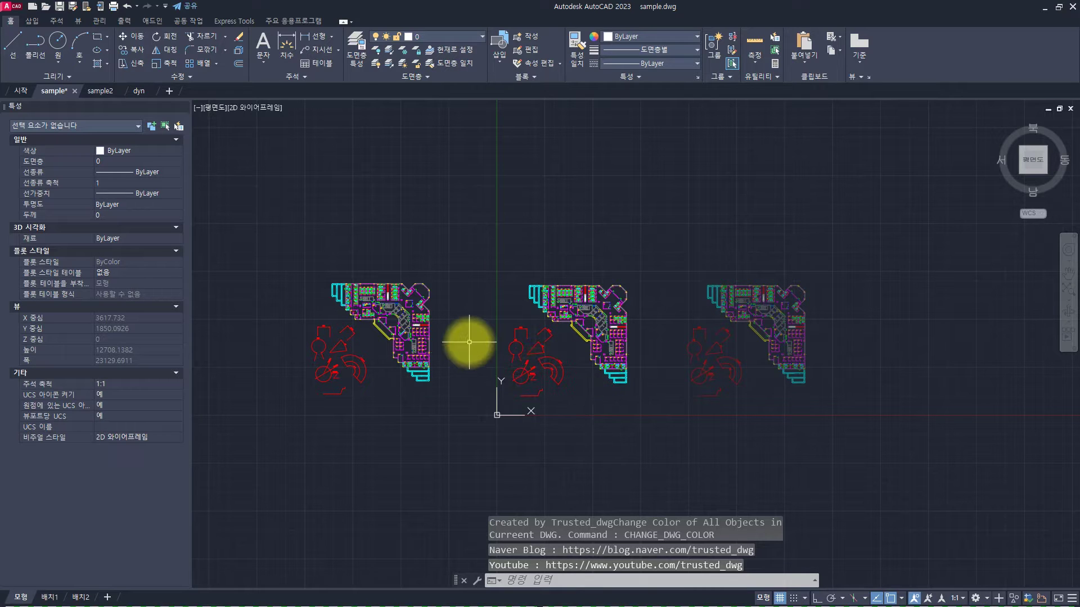
key("Escape")
key("Escape")
key("Escape")
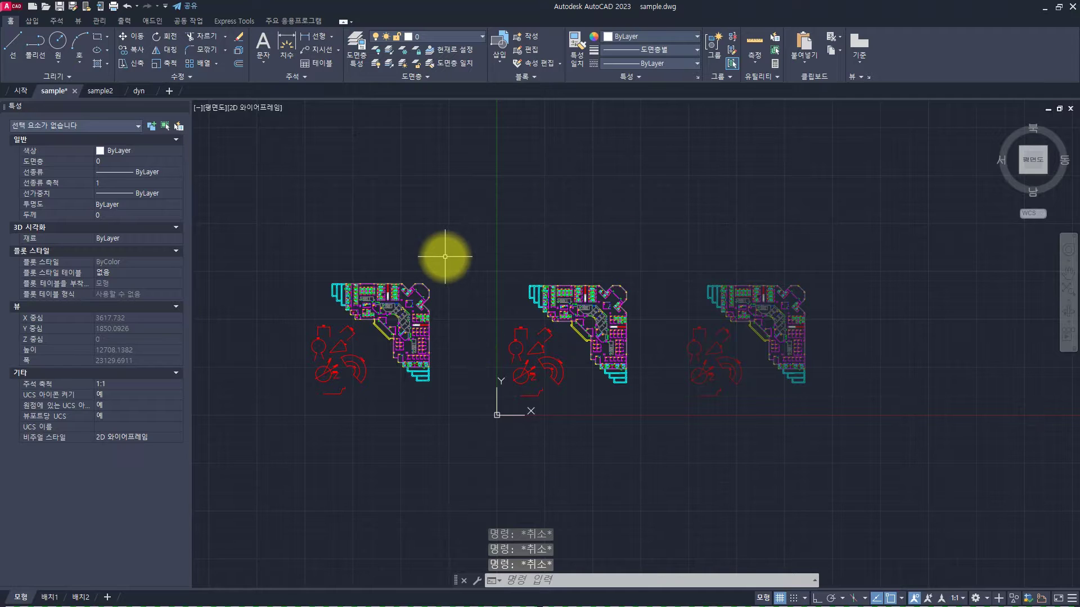
- Switch to the rules text file in Notepad and highlight the first rule, 전체 객체의 색상 변경
key("alt+Tab")
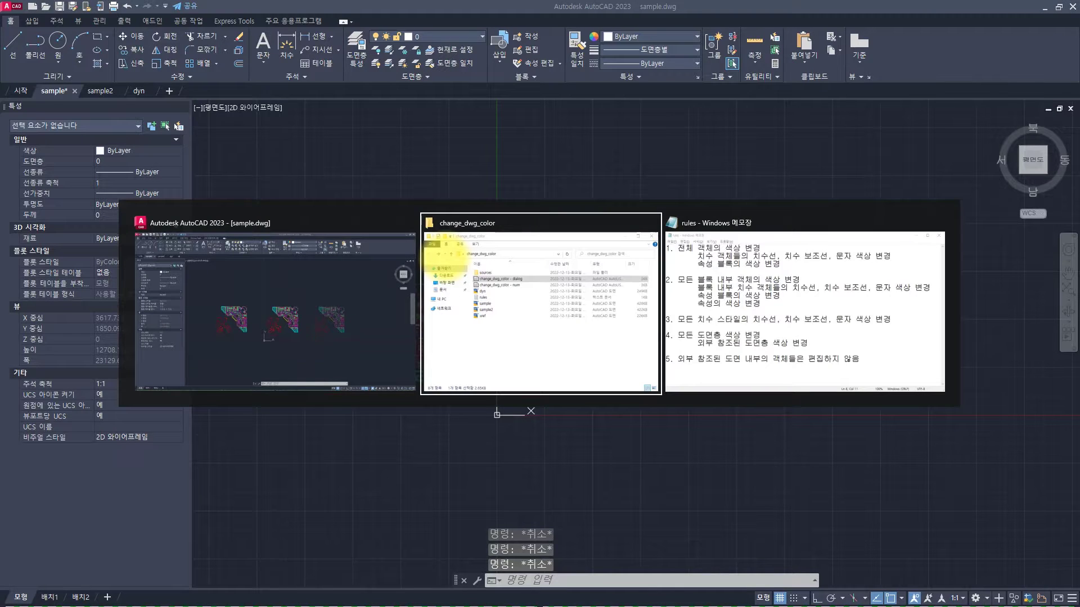
key("alt+Tab")
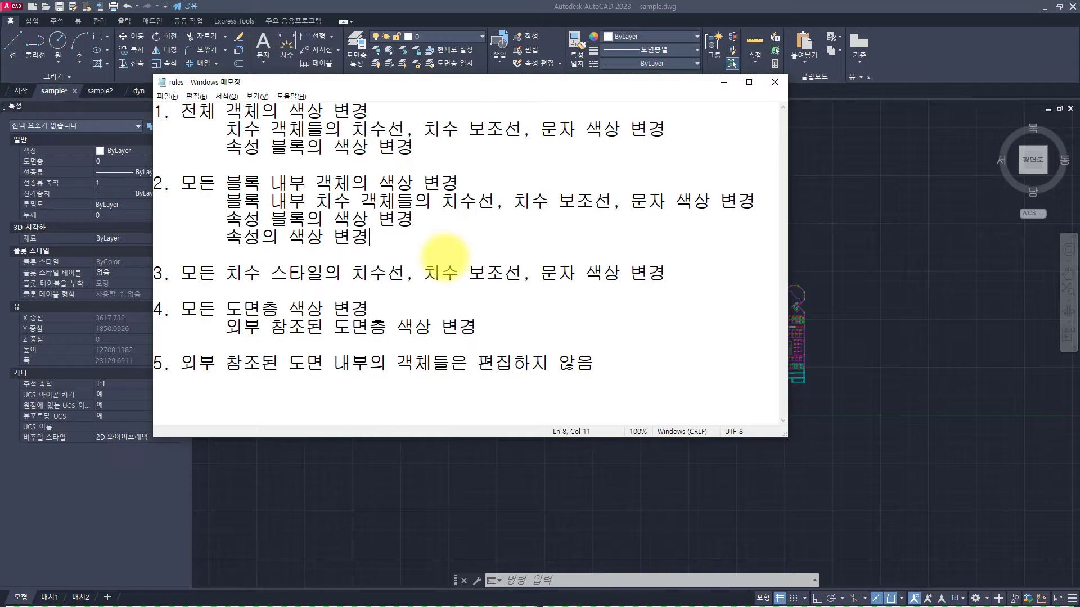
left_click_drag(631, 378, 489, 313)
left_click(634, 388)
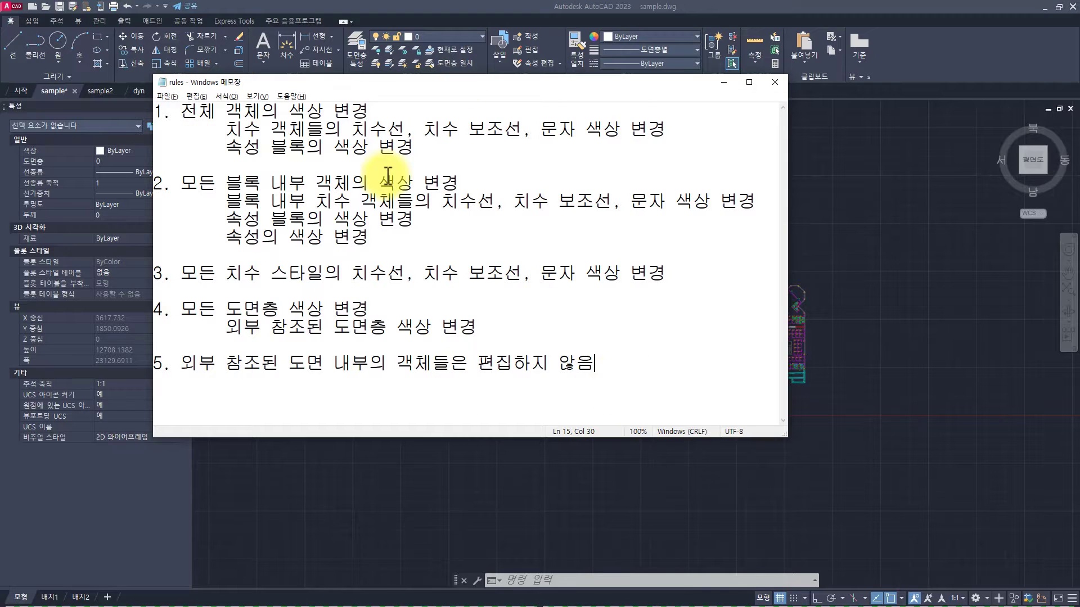
left_click_drag(186, 115, 410, 109)
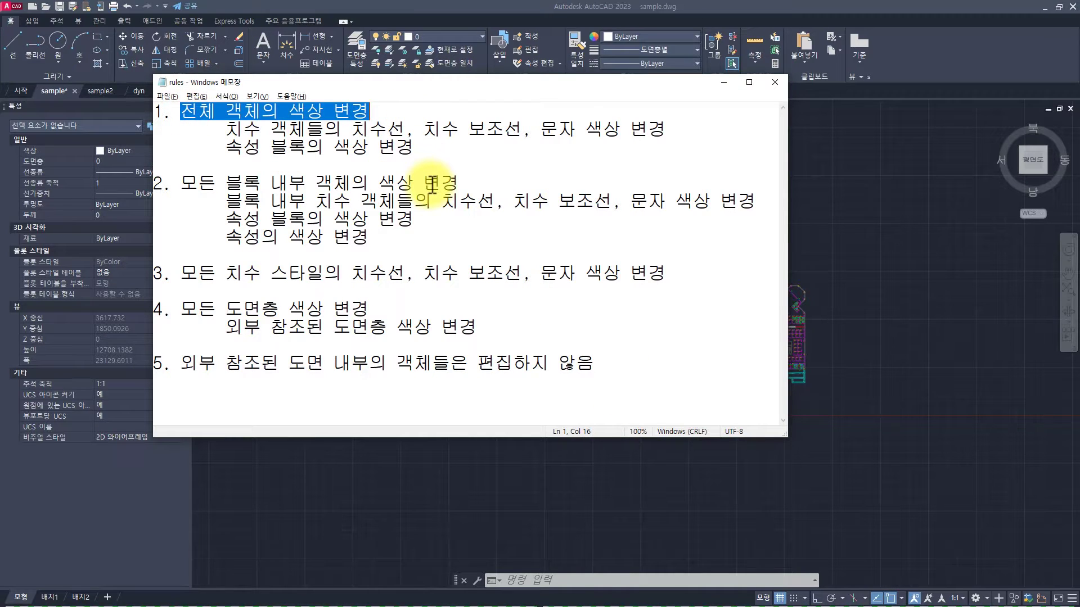
- Back in AutoCAD, select all objects in the drawing, try red (빨간색) as their colour and settle on yellow (노란색)
left_click(491, 448)
left_click(589, 472)
left_click(454, 239)
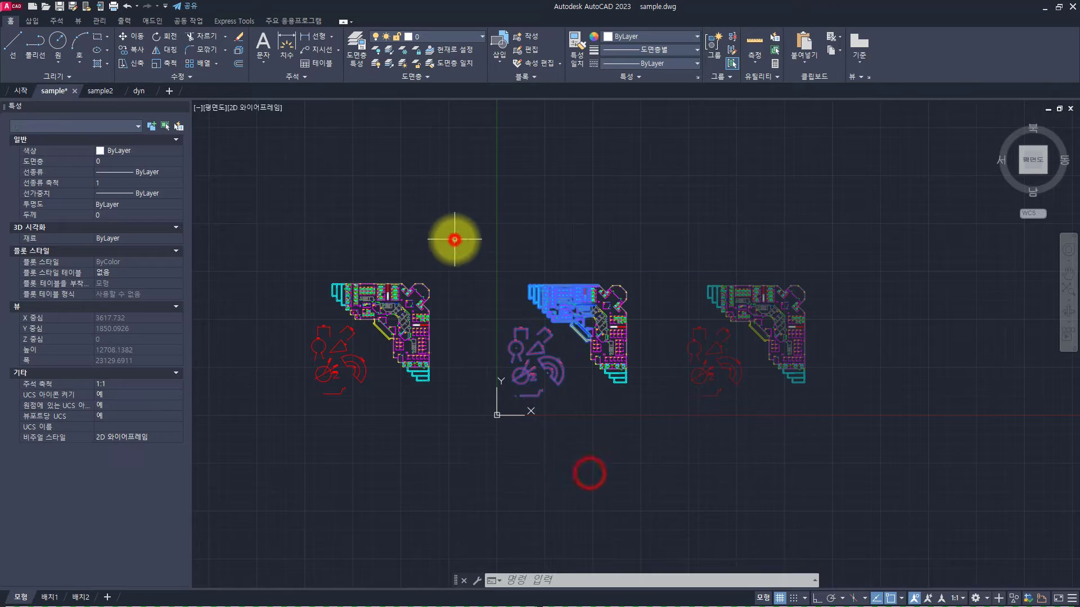
key("ctrl+a")
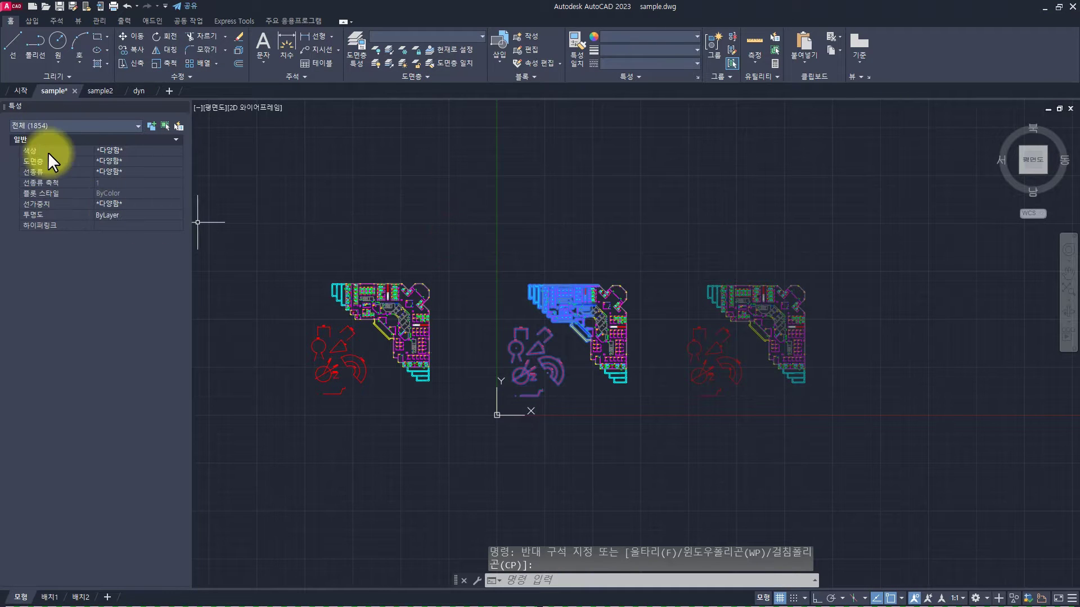
left_click(127, 147)
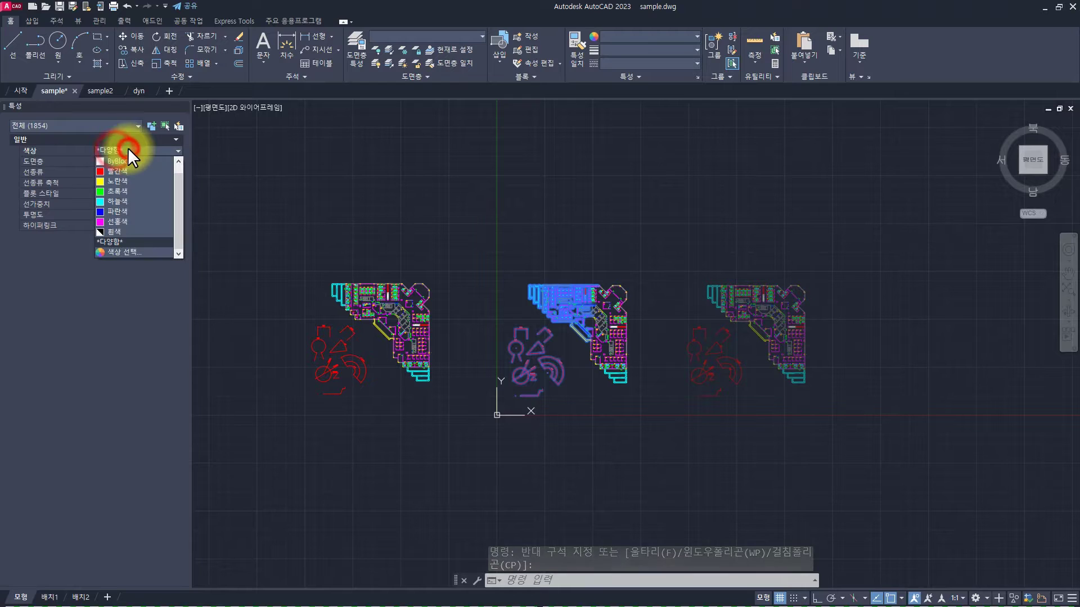
left_click(119, 168)
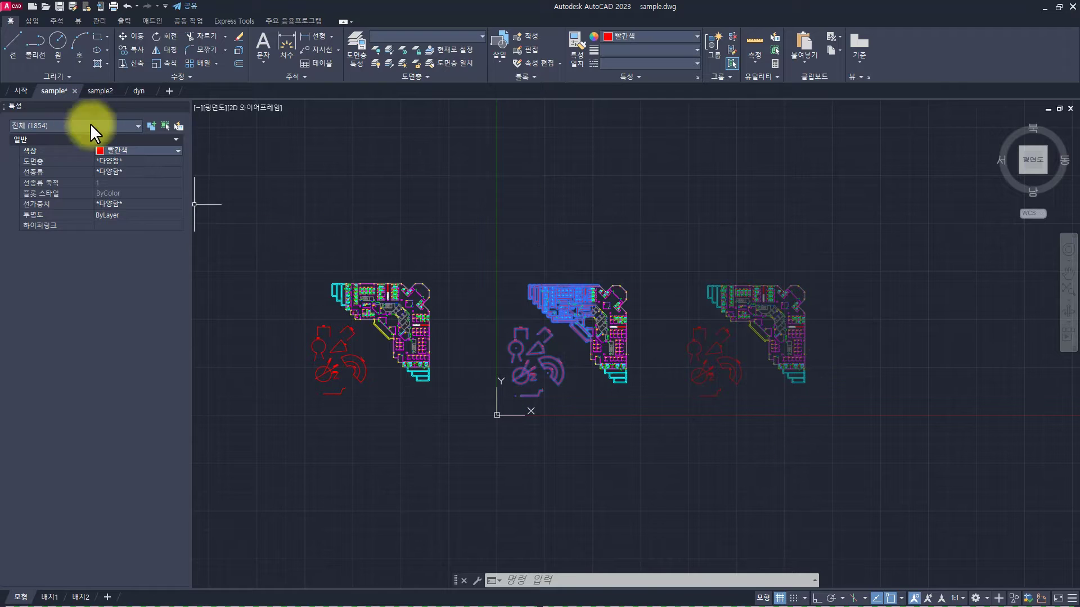
left_click(125, 151)
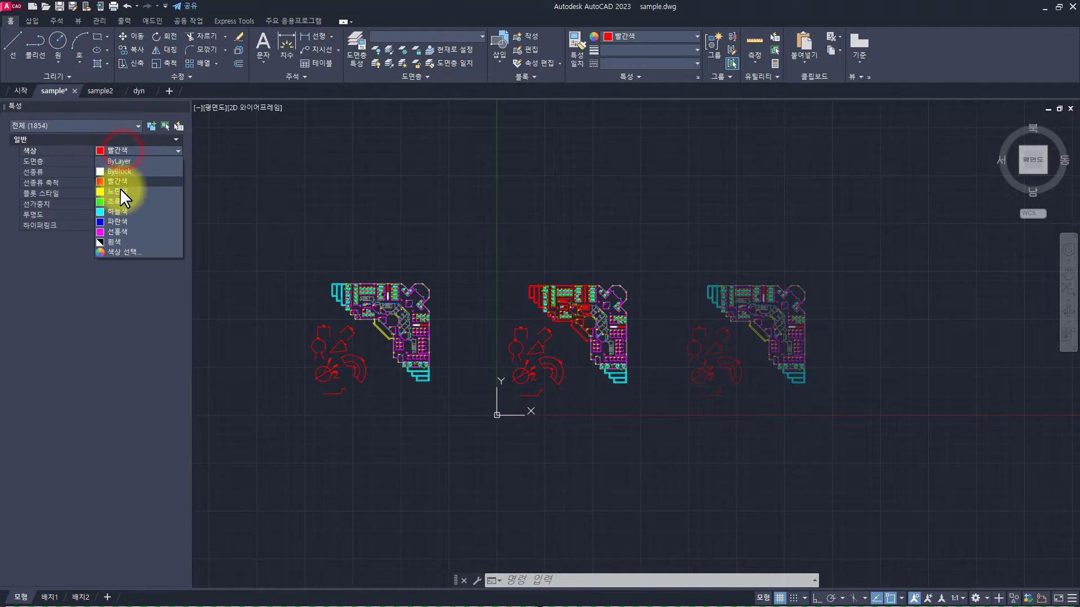
left_click(121, 191)
key("Escape")
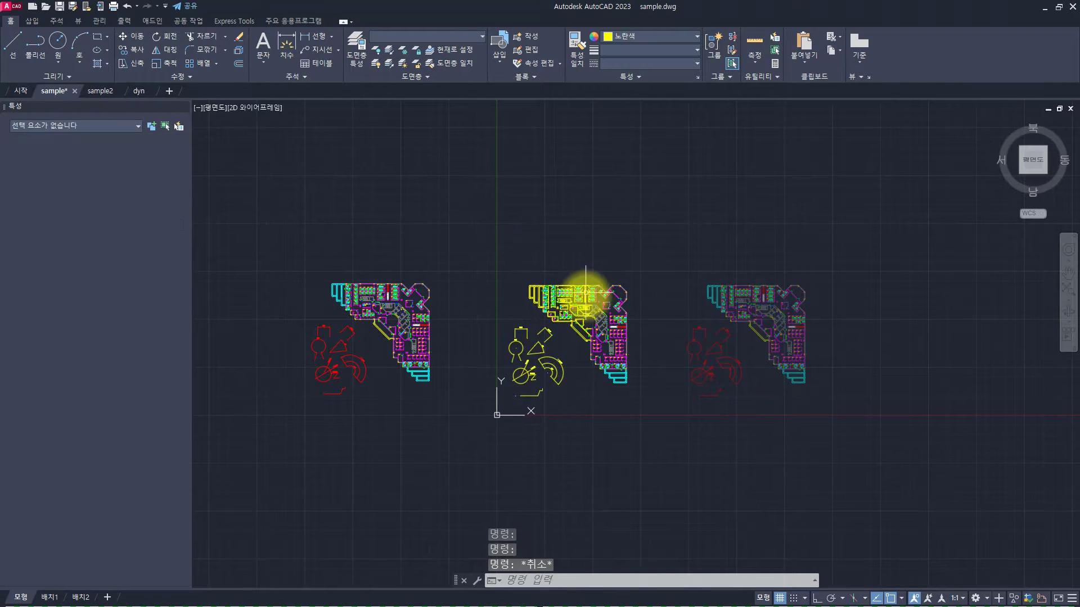
- Select the aligned dimension and the angular dimension beneath the plan and set their extension line colour to green (초록색)
scroll(573, 299, "up", 6)
scroll(574, 298, "up", 3)
scroll(337, 229, "up", 9)
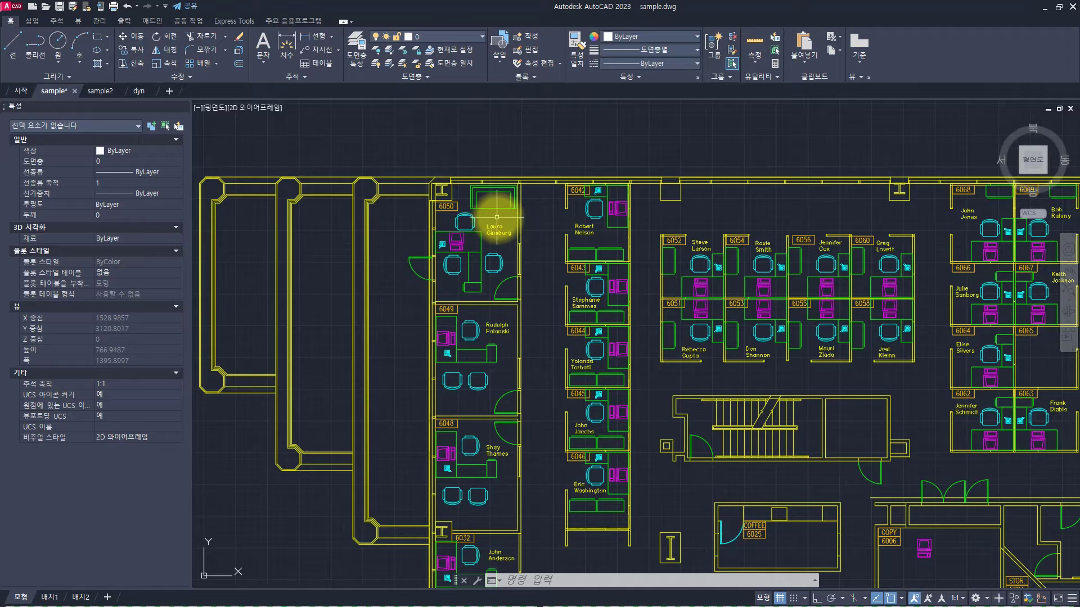
scroll(497, 216, "down", 6)
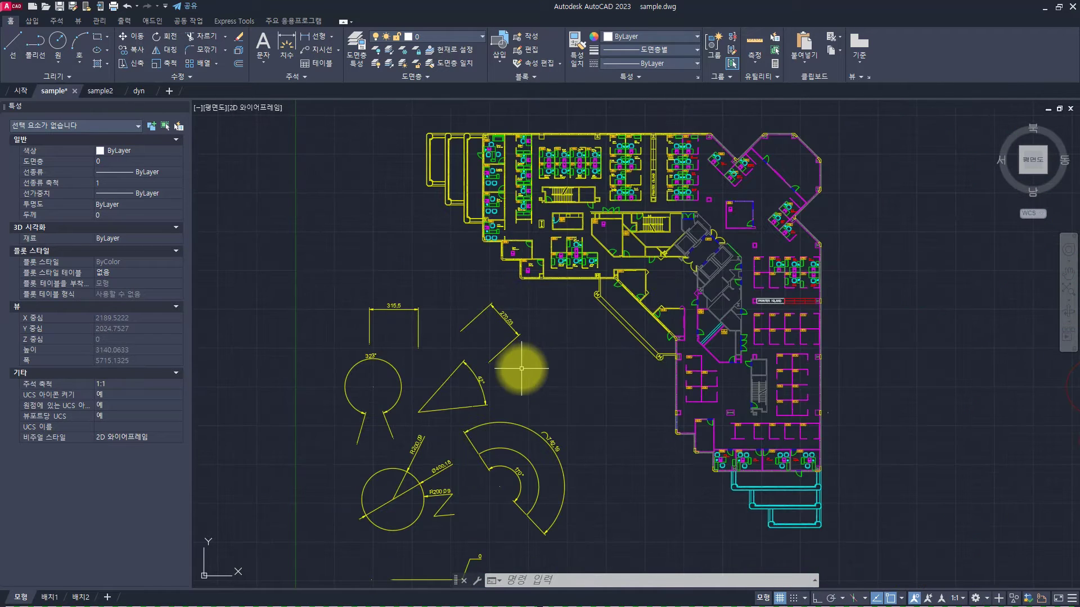
left_click(528, 365)
left_click(453, 286)
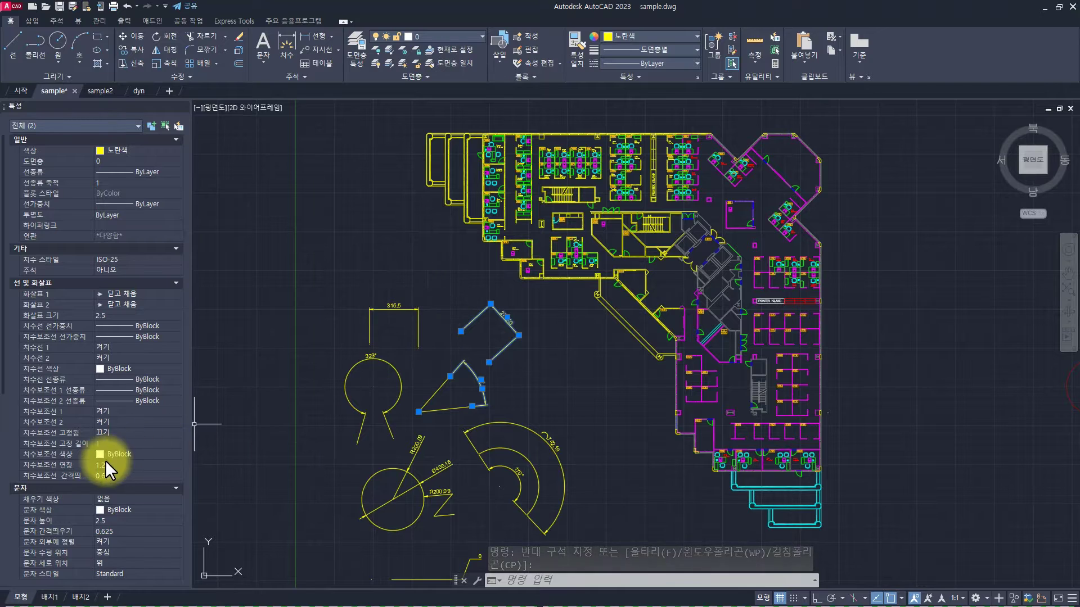
left_click(135, 451)
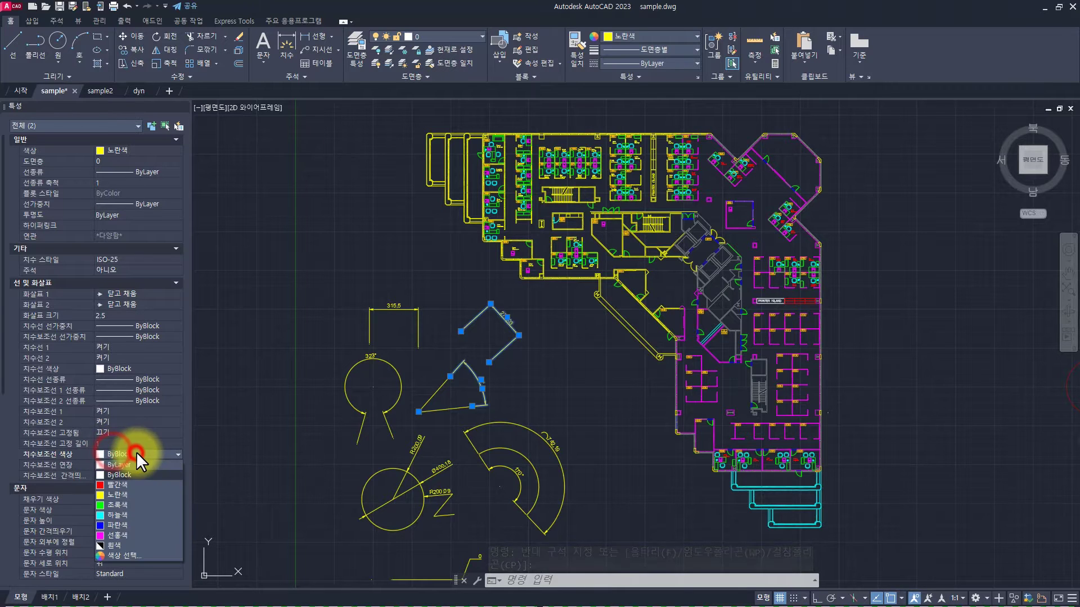
left_click(120, 507)
- Set the two selected dimensions' text colour to magenta (선홍색) and dimension line colour to cyan (하늘색), and clear the selection
left_click(130, 511)
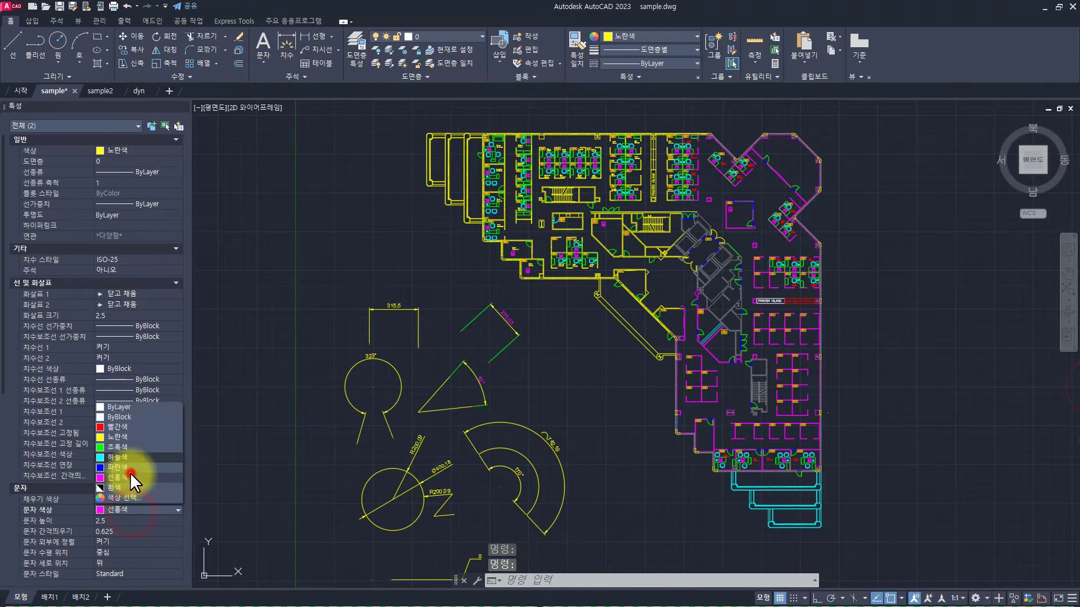
left_click(130, 472)
left_click(120, 371)
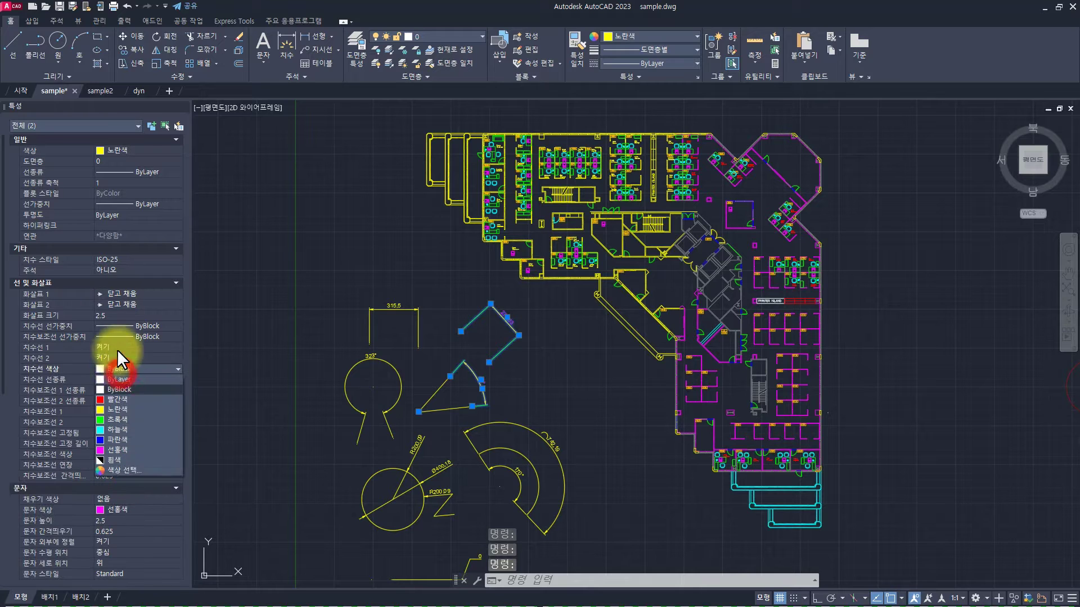
left_click(126, 429)
key("Escape")
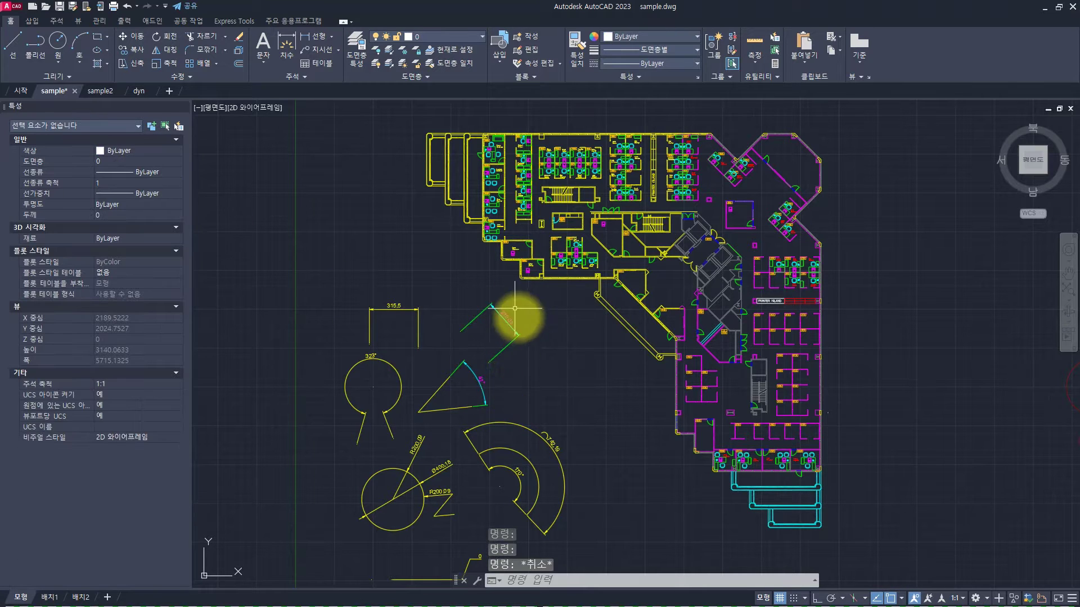
key("Escape")
key("Escape")
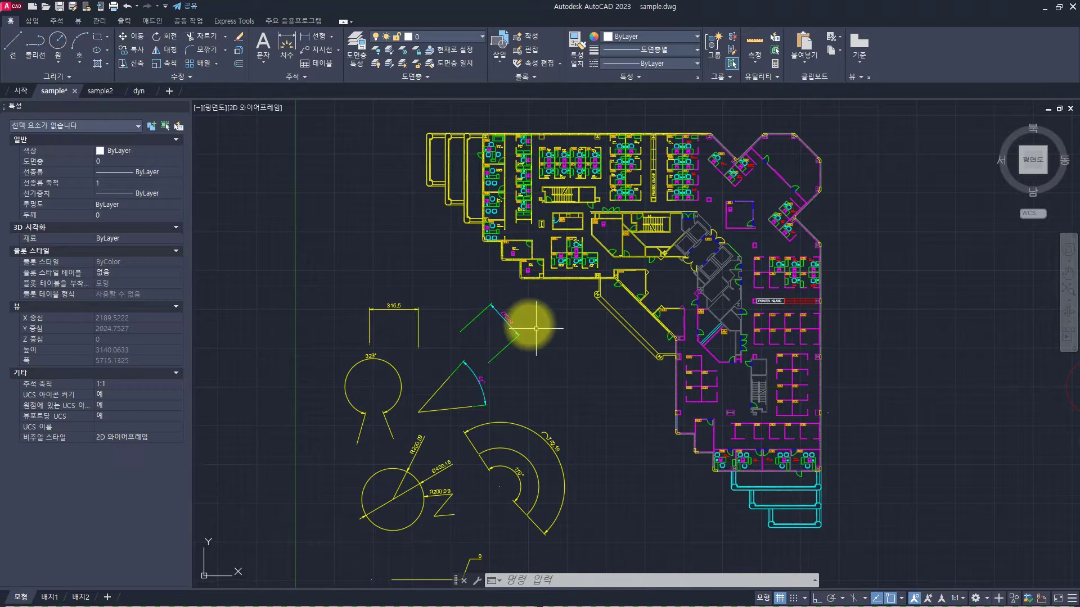
- Switch to the rules file in Notepad and read the rule on dimension line, extension line and text colours
key("alt+Tab")
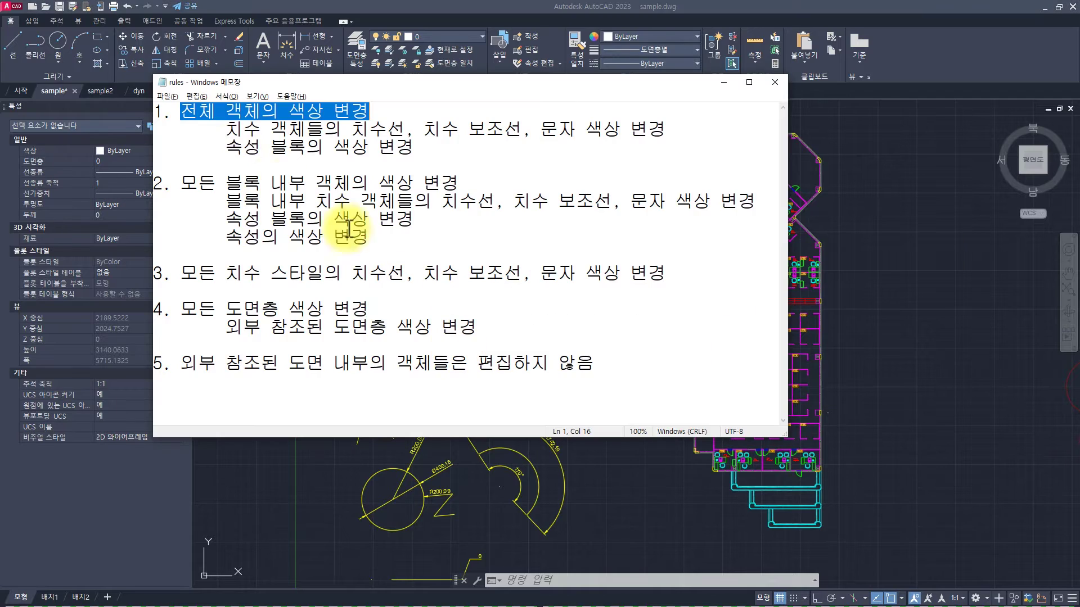
left_click(223, 129)
mouse_move(225, 128)
left_mouse_down()
mouse_move(680, 125)
mouse_move(236, 132)
left_mouse_up()
left_click(237, 133)
- Return to AutoCAD and inspect the aligned dimension's general, dimension line, extension line and text colour properties
key("alt+Tab")
left_click(525, 340)
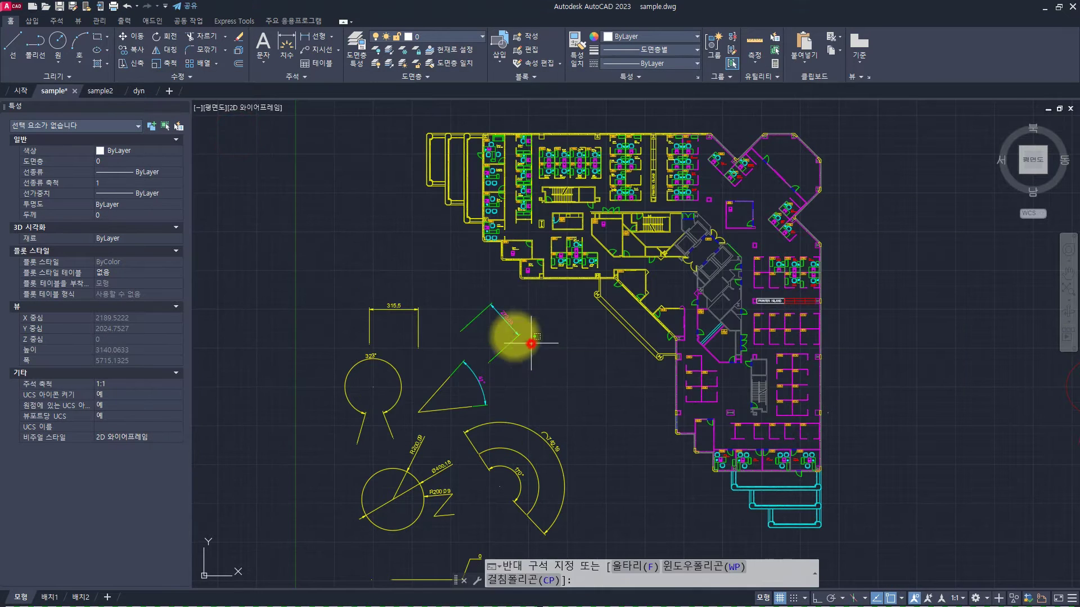
left_click(495, 310)
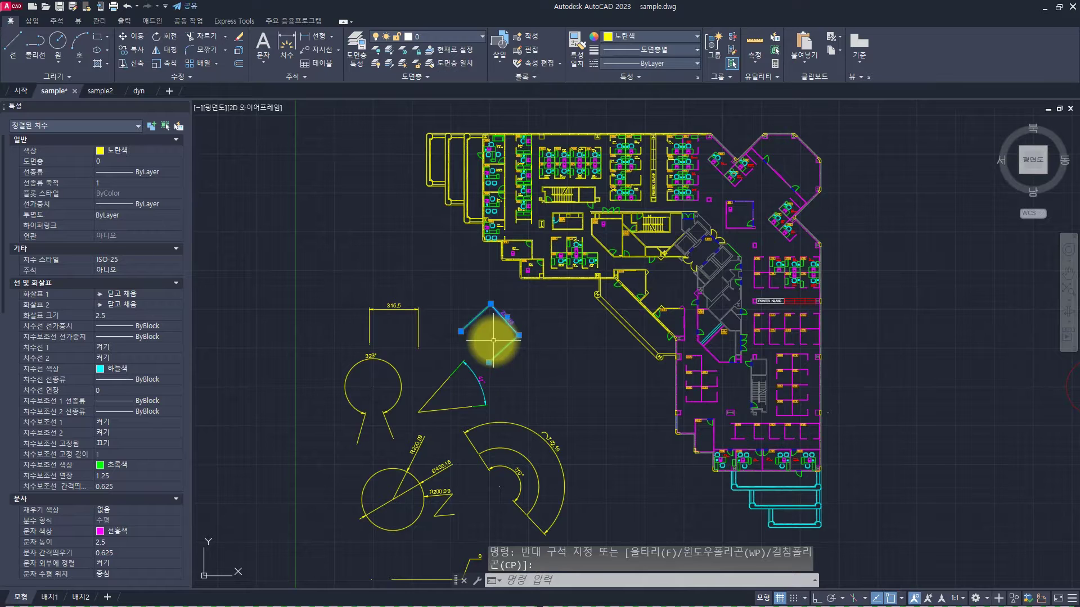
left_click(125, 531)
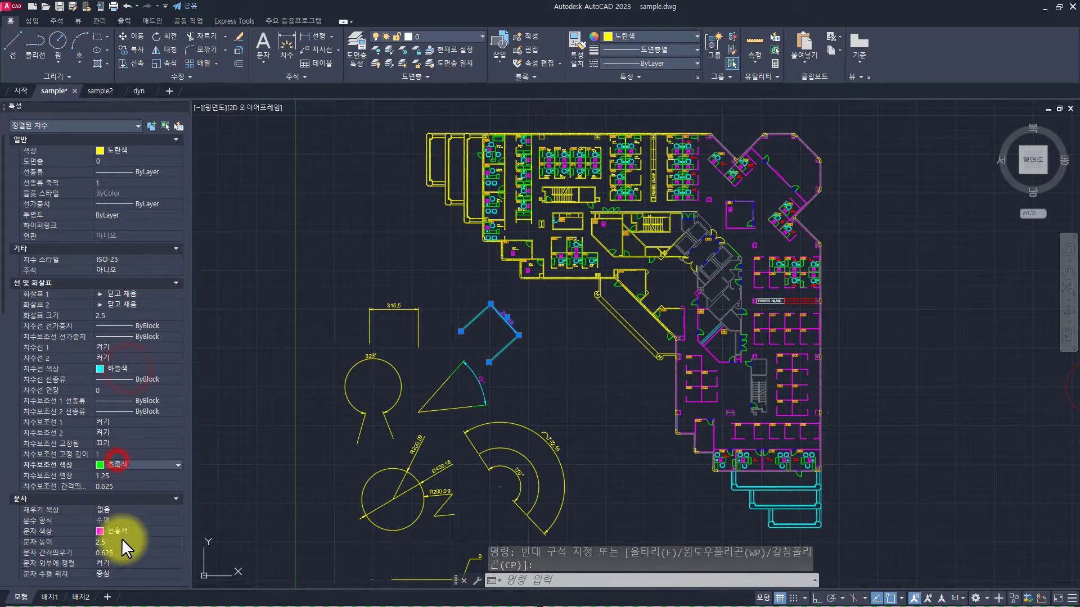
left_click(110, 150)
- Switch to the rules file in Notepad and highlight the attribute block rule under item 1, 속성 블록의 색상 변경
key("alt+Tab")
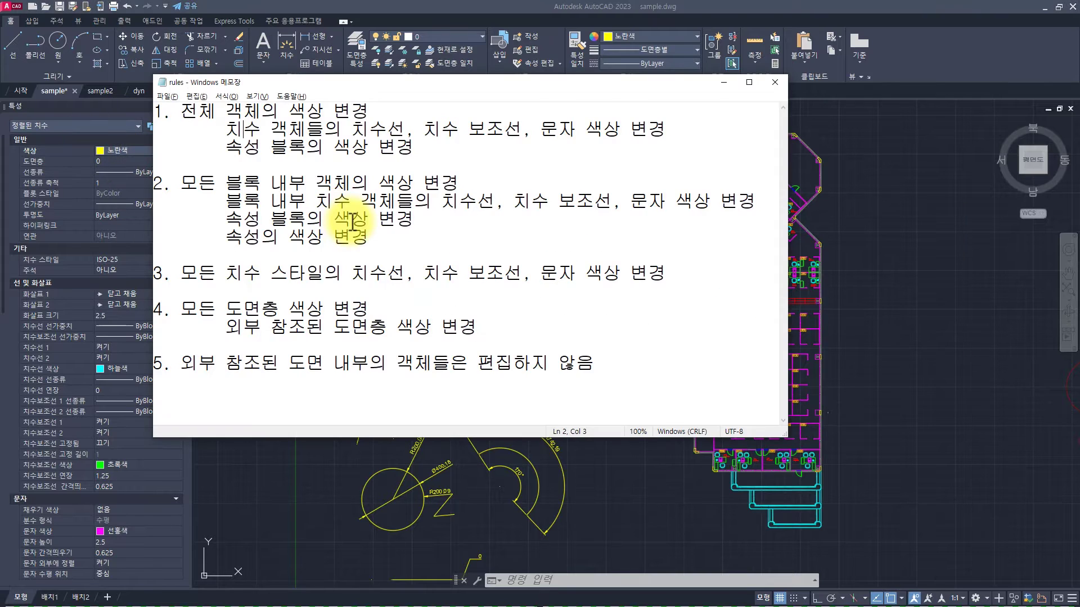
left_click_drag(375, 133, 201, 107)
left_click(286, 121)
left_click_drag(227, 148, 502, 150)
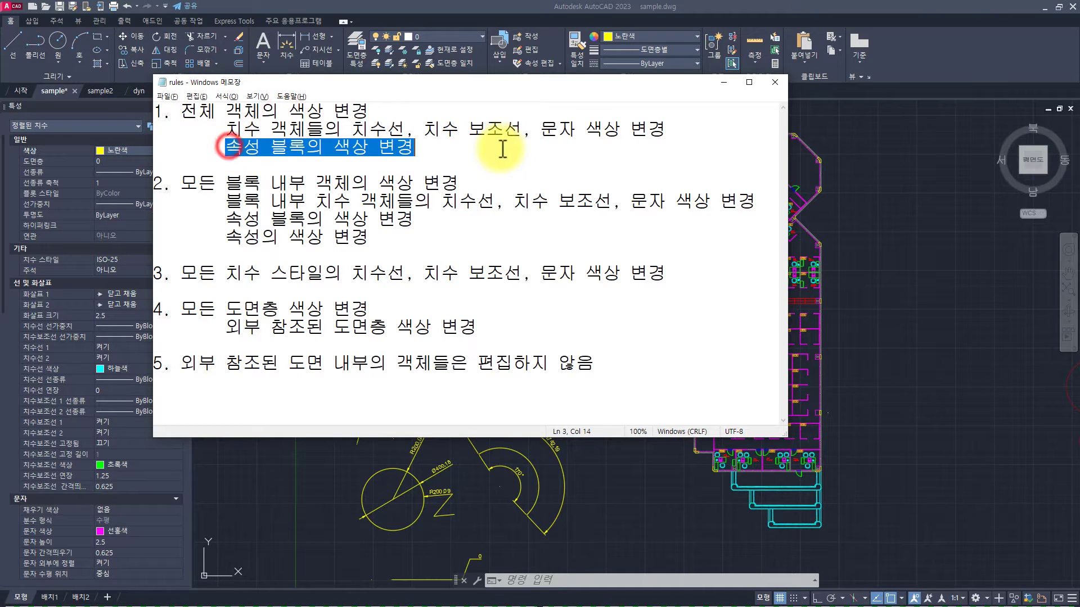
- Return to AutoCAD and open the attribute editor for the room number block 6042 in the plan
key("alt+Tab")
scroll(487, 241, "up", 4)
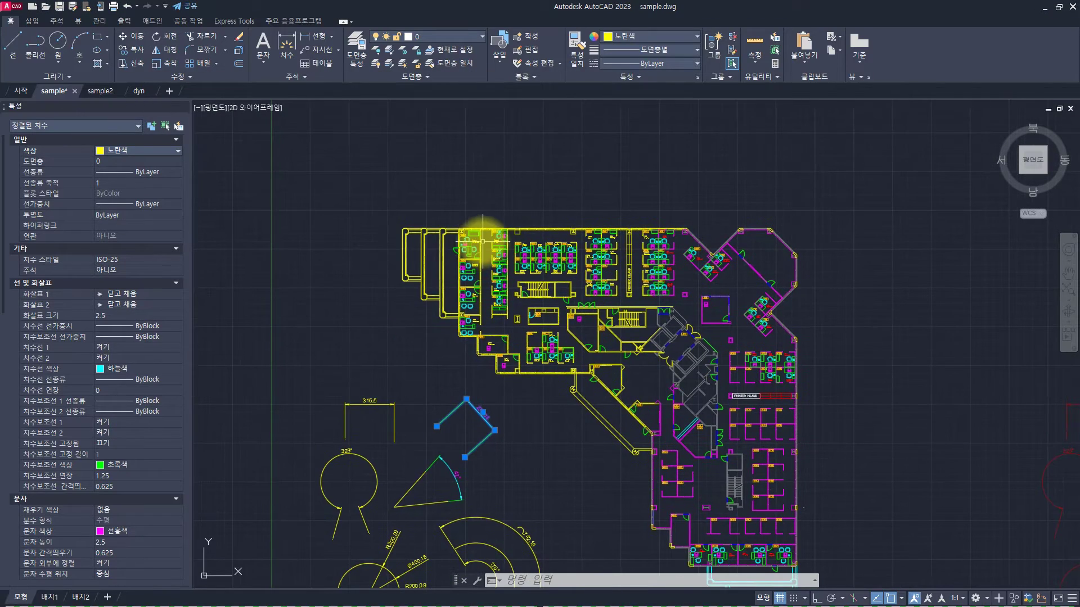
scroll(487, 240, "up", 3)
scroll(424, 217, "up", 4)
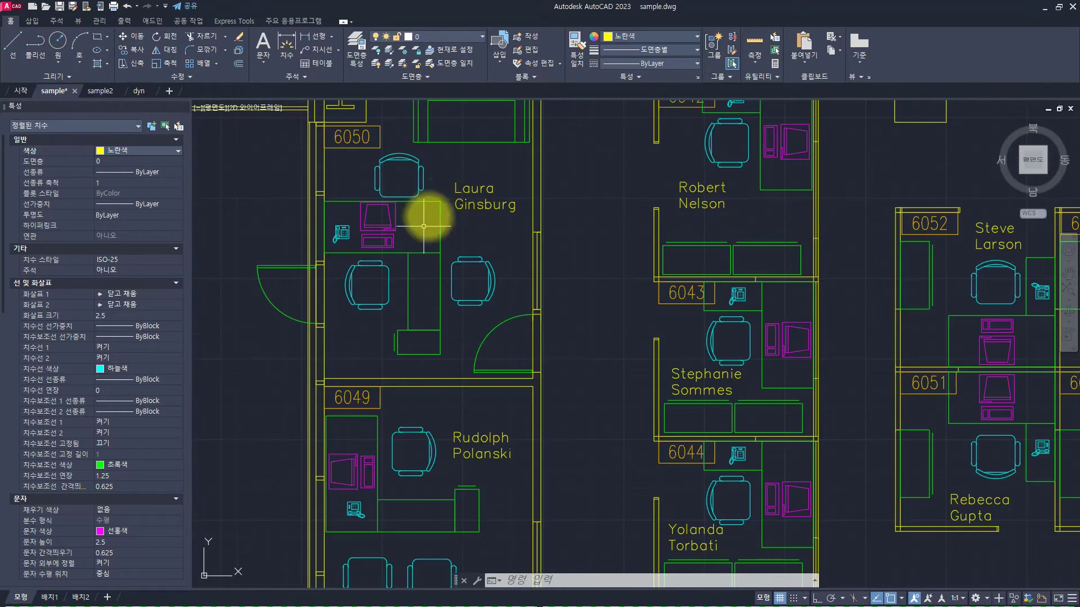
middle_click_drag(446, 193, 408, 324)
mouse_move(631, 251)
middle_mouse_down()
mouse_move(513, 274)
mouse_move(513, 291)
middle_mouse_up()
scroll(525, 251, "up", 4)
scroll(536, 267, "up", 4)
scroll(539, 260, "down", 2)
left_click(512, 294)
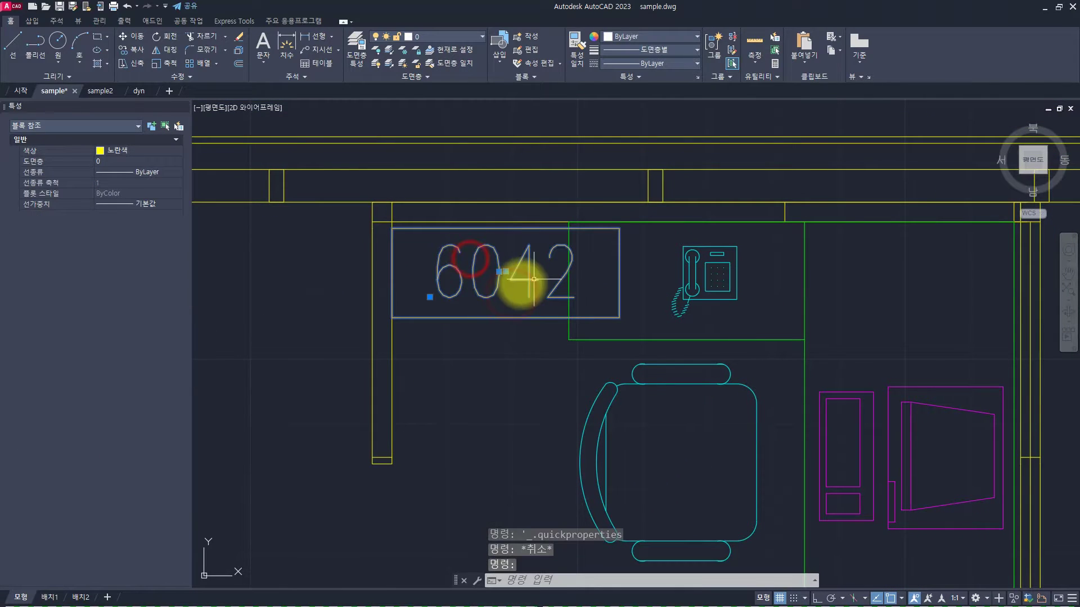
double_click(498, 284)
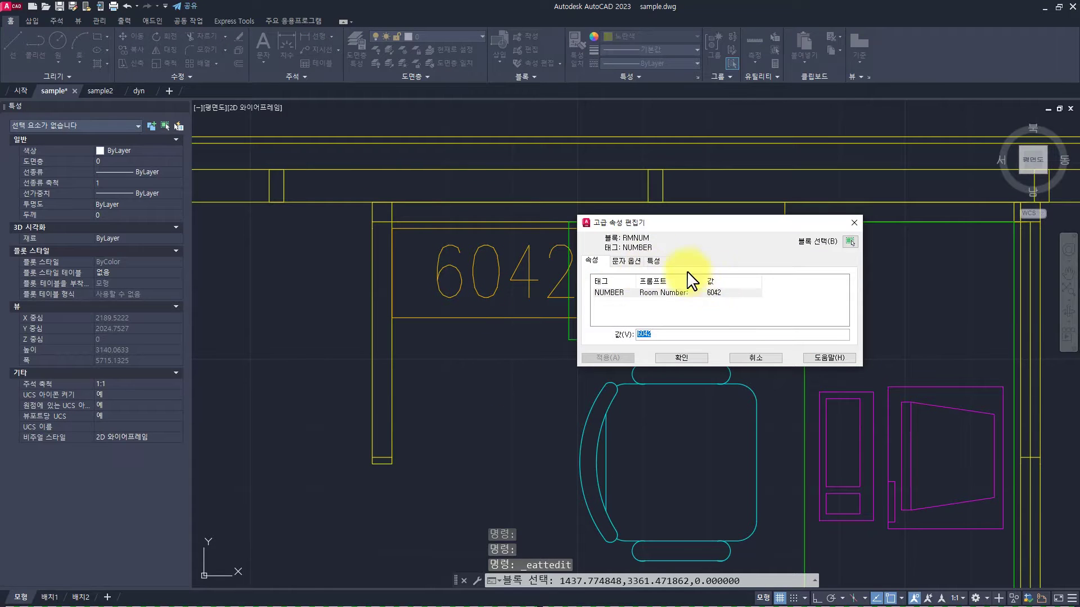
- Inspect the colour property of room number block 6042's NUMBER attribute, then close the attribute editor without changes
left_click(653, 260)
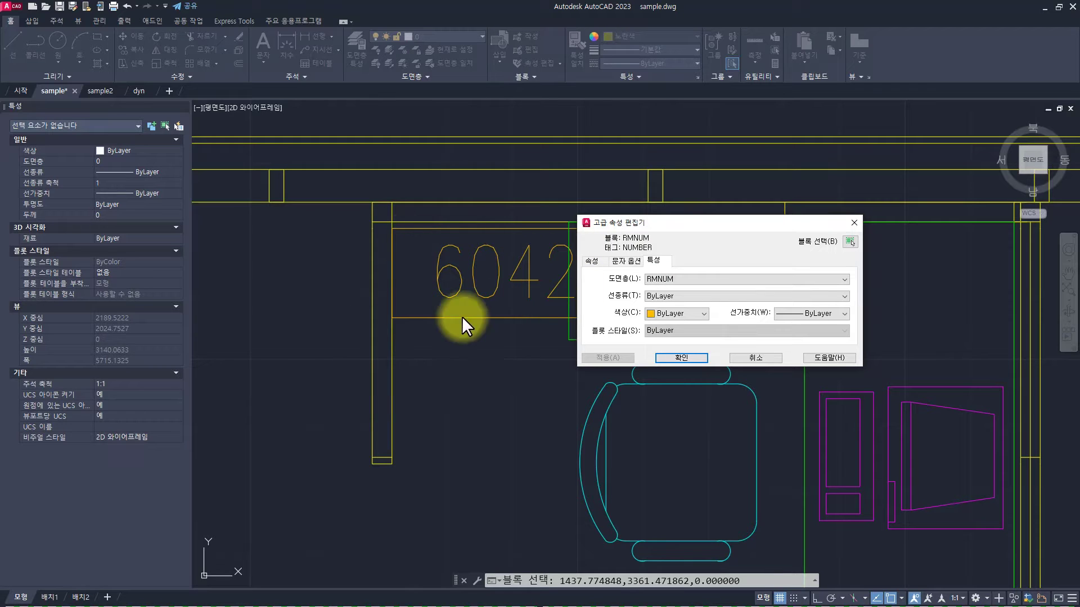
left_click(669, 314)
left_click(673, 313)
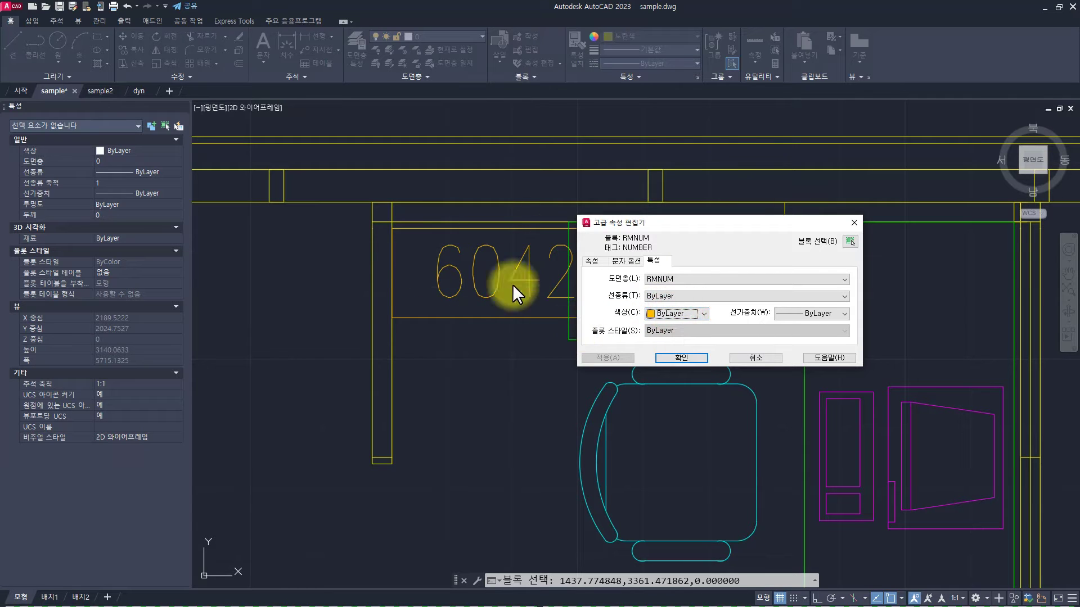
key("Escape")
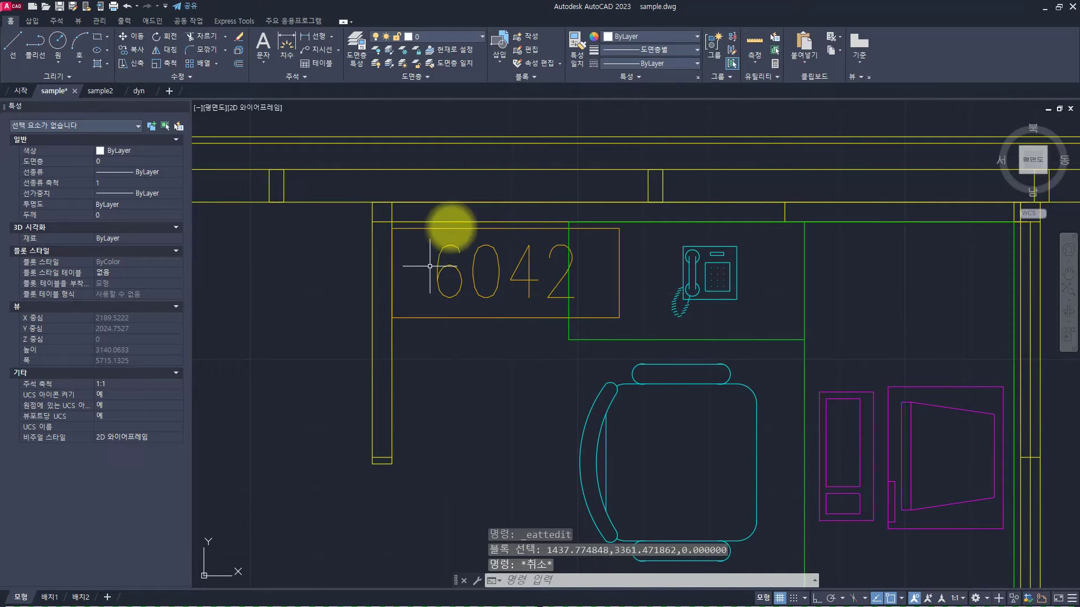
- Switch to the rules file in Notepad and highlight rule 2, 모든 블록 내부 객체의 색상 변경
scroll(411, 348, "down", 5)
key("alt+Tab")
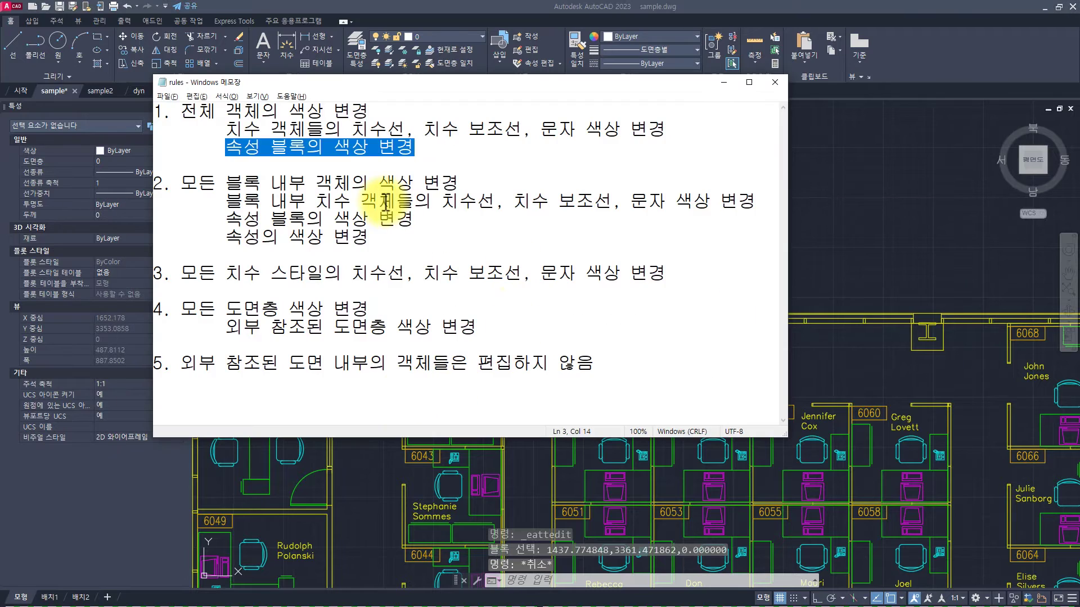
left_click_drag(176, 182, 514, 180)
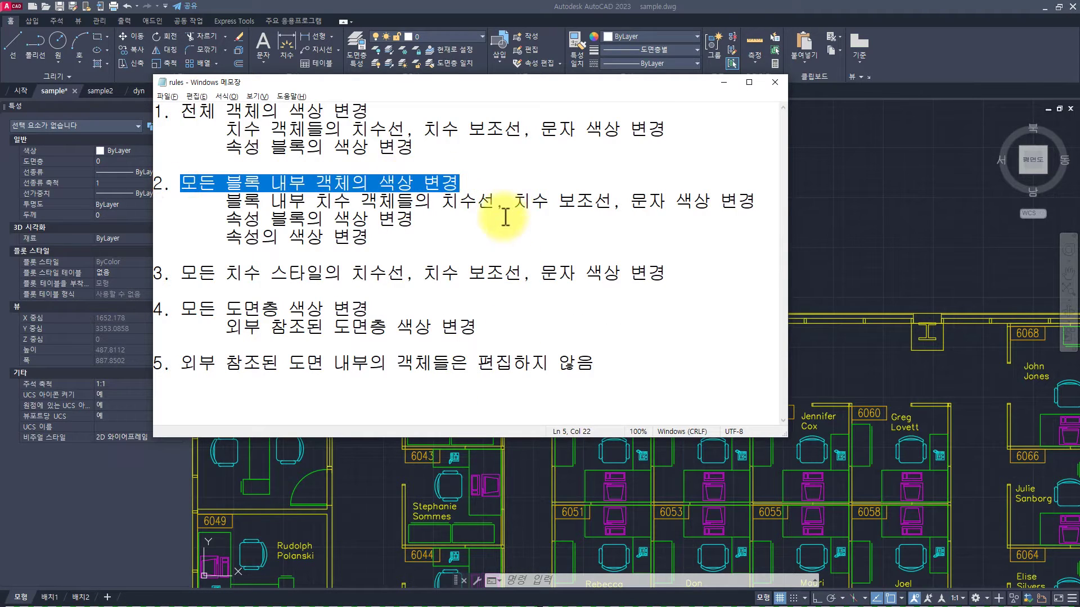
- Return to AutoCAD and inspect the properties of the upper chair block in room 6050, leaving it deselected
key("alt+Tab")
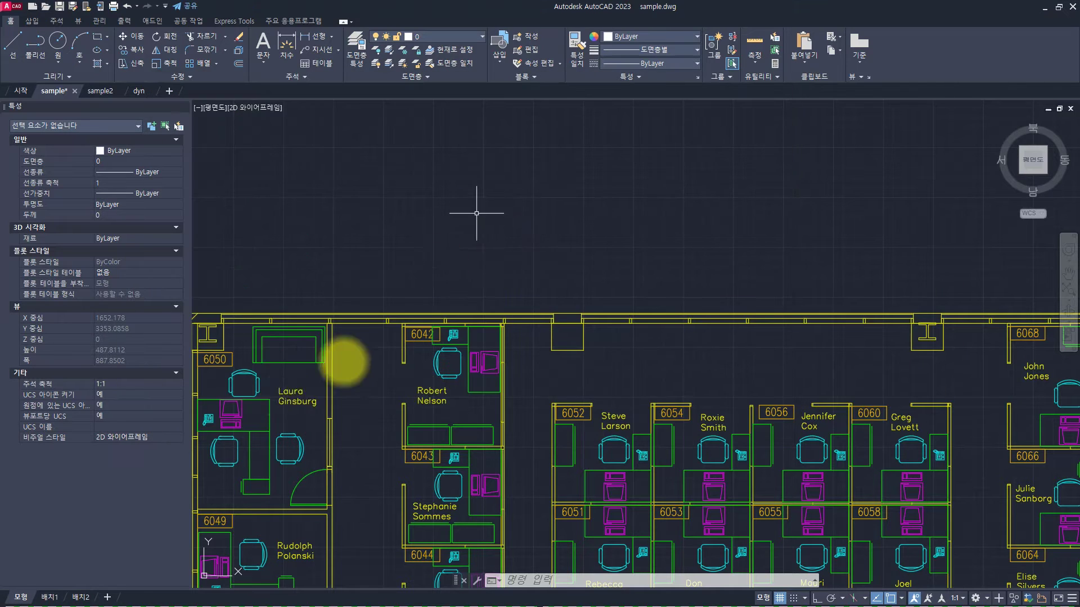
scroll(398, 221, "down", 3)
scroll(393, 229, "up", 3)
left_click(415, 236)
left_click(368, 231)
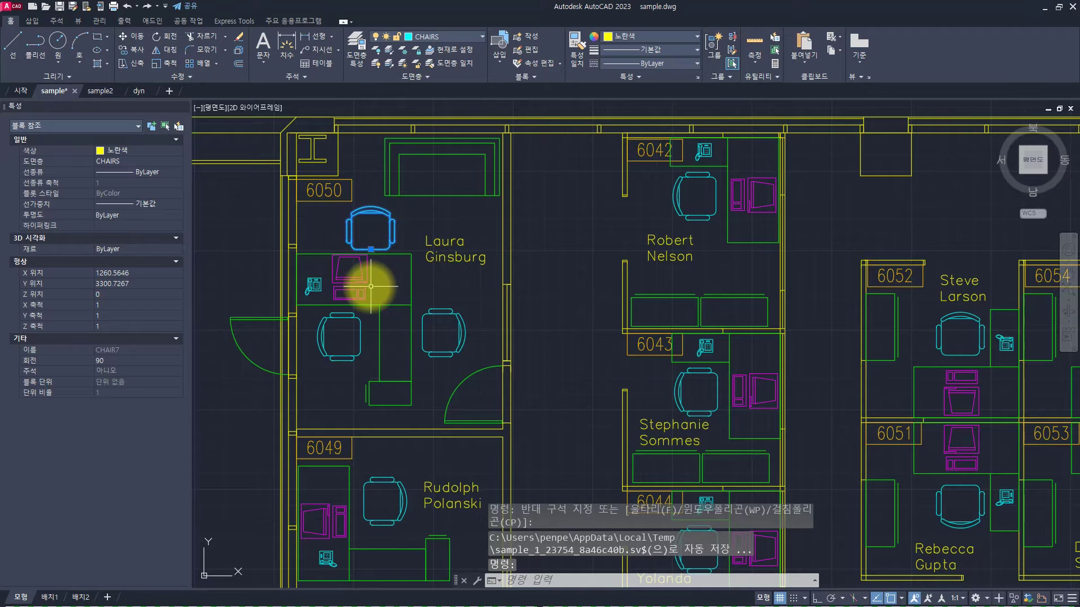
key("Escape")
key("Escape")
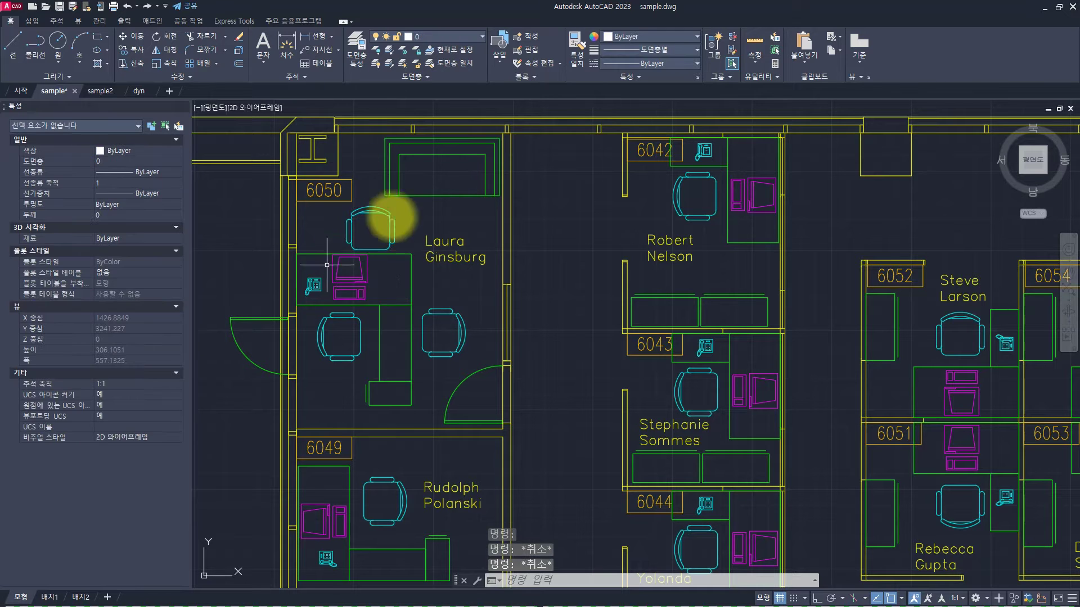
- Switch to the rules file in Notepad and highlight rule 2's sub-rules on dimensions, attribute blocks and attributes, ending with rules 1 and 2 together
key("alt+Tab")
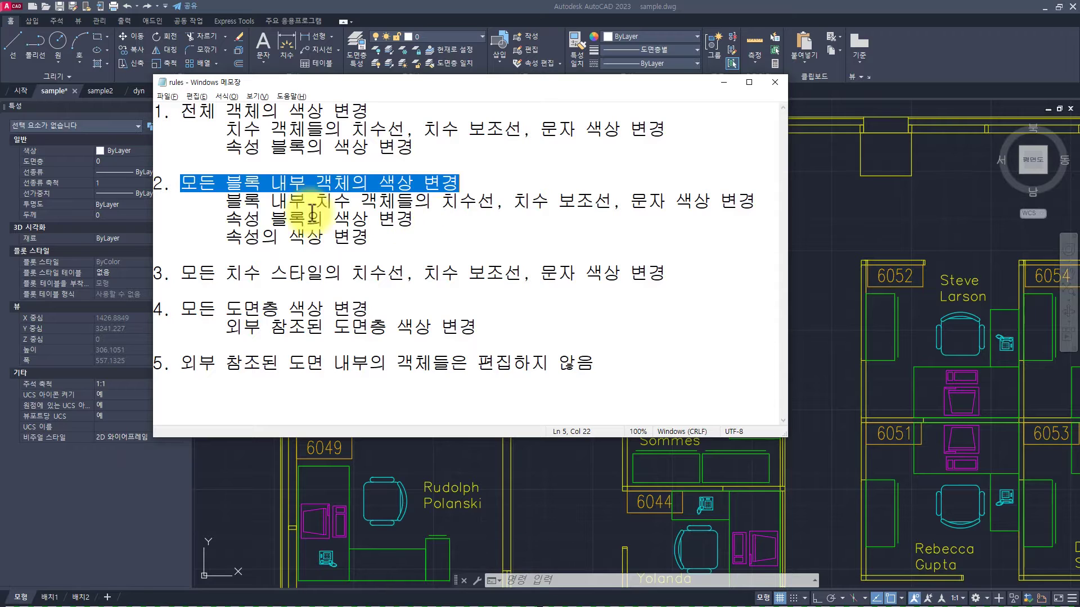
left_click_drag(225, 203, 601, 214)
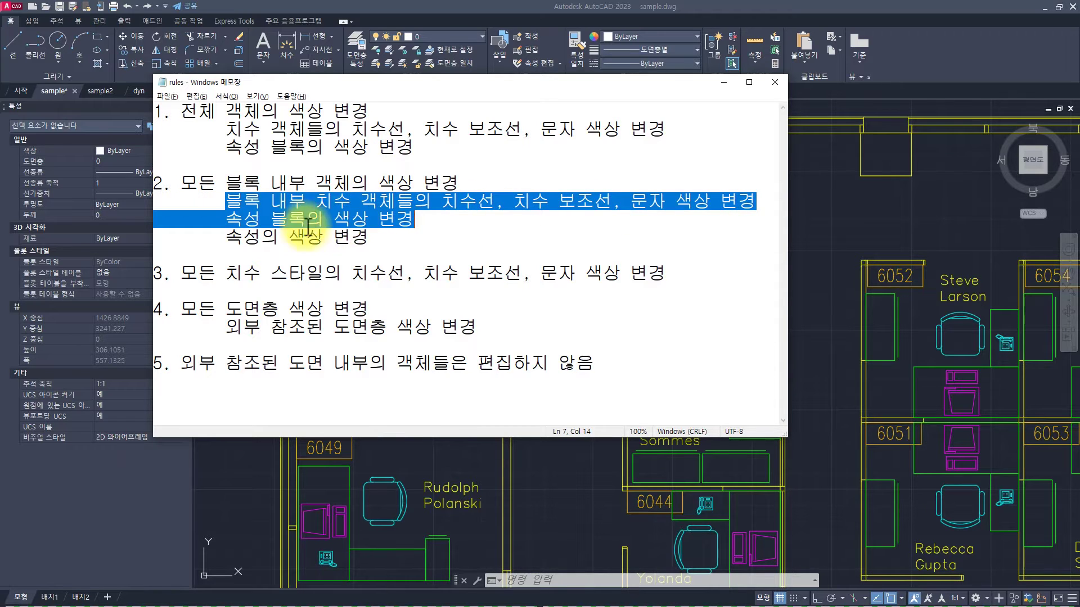
left_click_drag(226, 218, 414, 220)
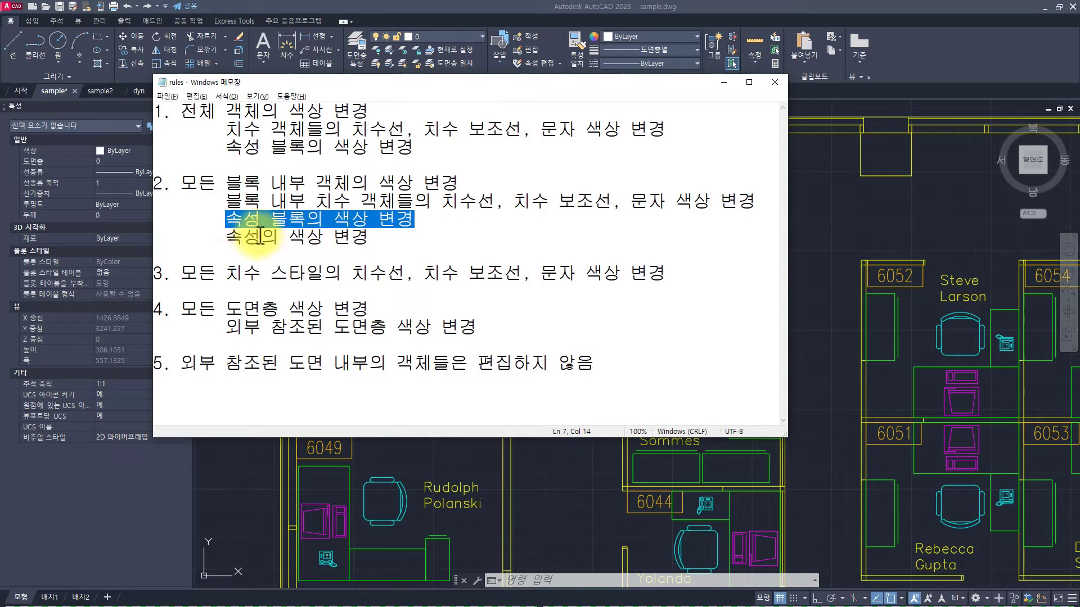
left_click_drag(228, 236, 371, 239)
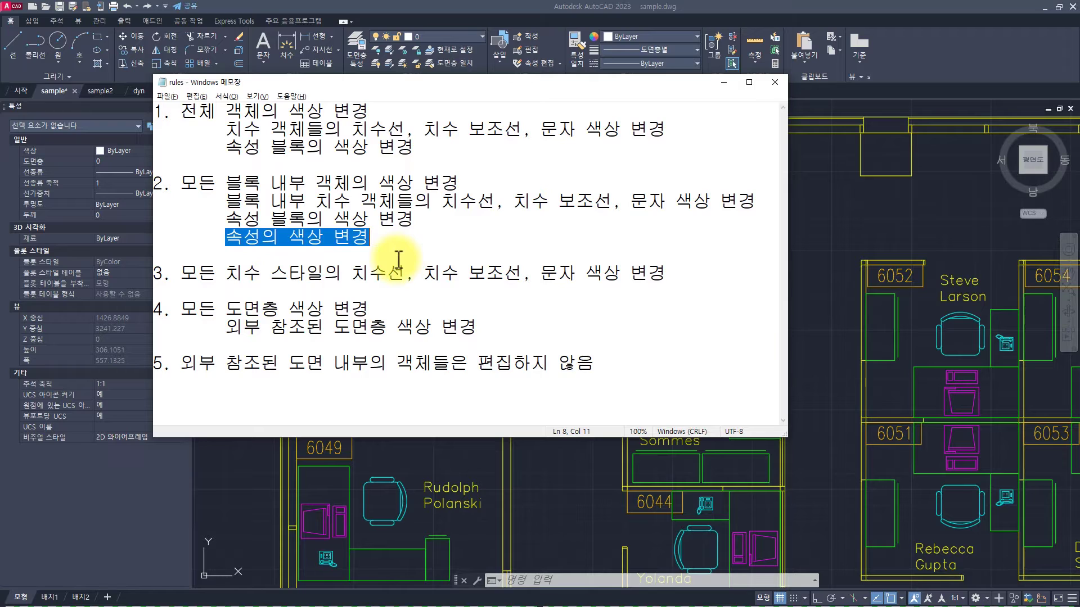
left_click_drag(388, 236, 155, 109)
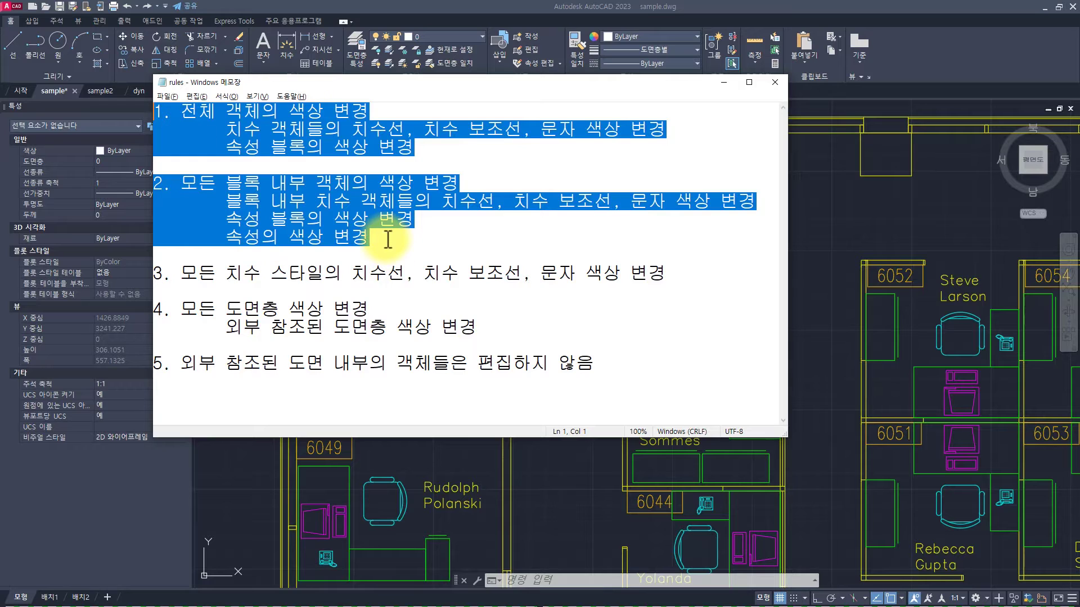
- Highlight rules 3 to 5 on dimension styles, layers including externally referenced ones, and objects inside external references
left_click_drag(181, 274, 601, 298)
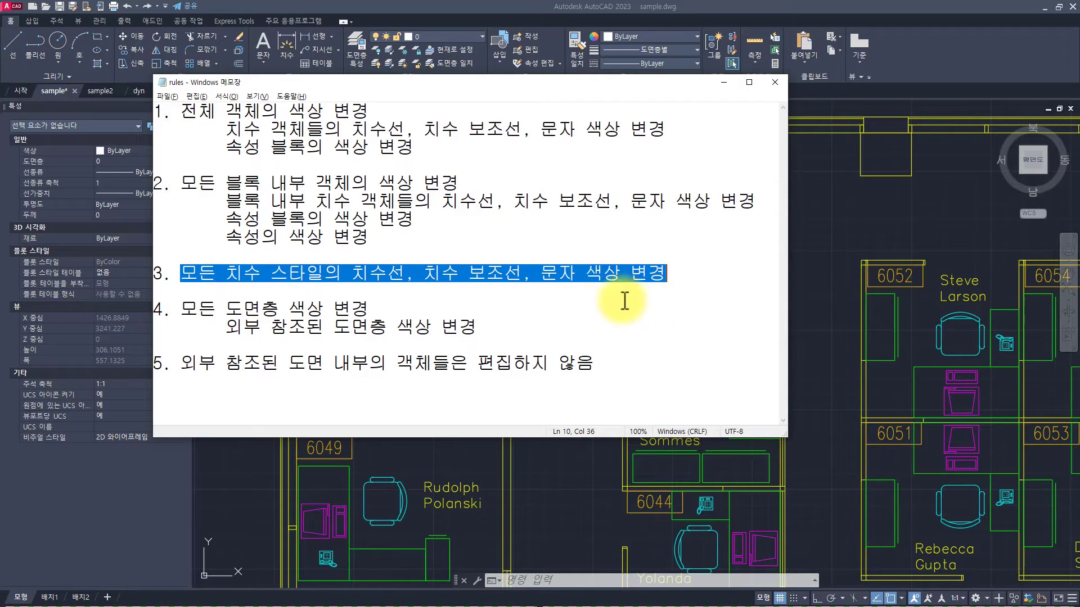
left_click_drag(175, 308, 446, 304)
left_click(445, 306)
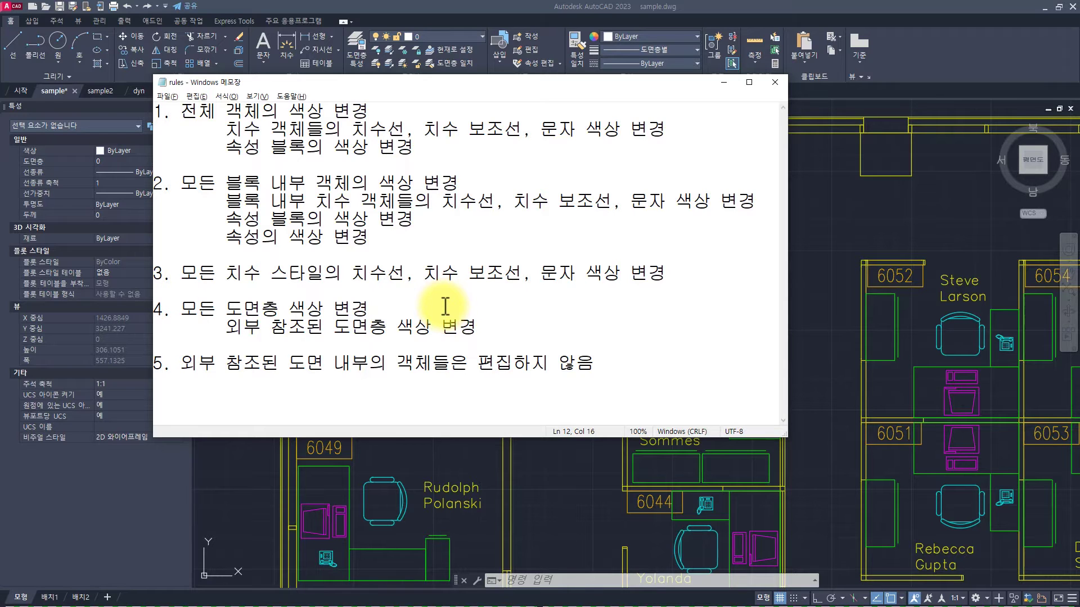
left_click_drag(225, 327, 511, 333)
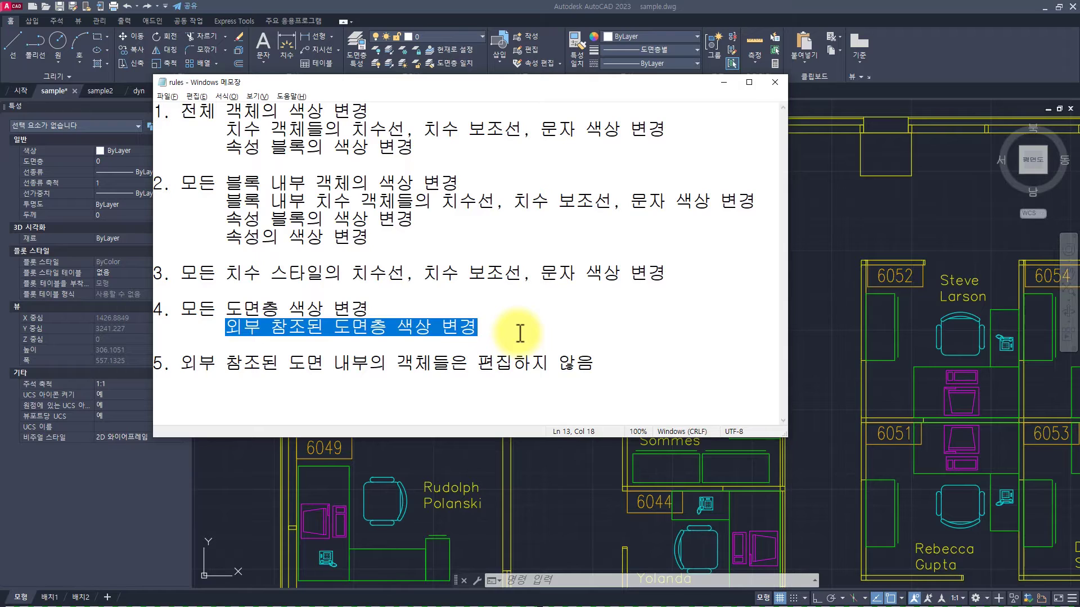
double_click(184, 362)
left_click_drag(526, 368, 631, 373)
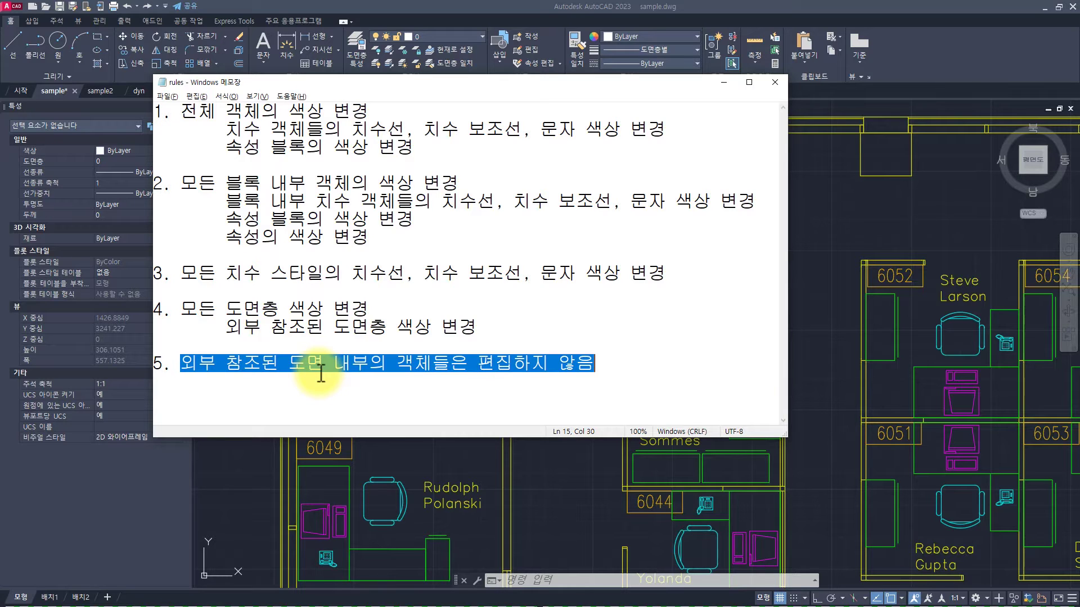
- Highlight the words 치수 스타일 in rule 3 and then the entire rules text, clearing the selection at the end
left_click_drag(231, 269, 329, 269)
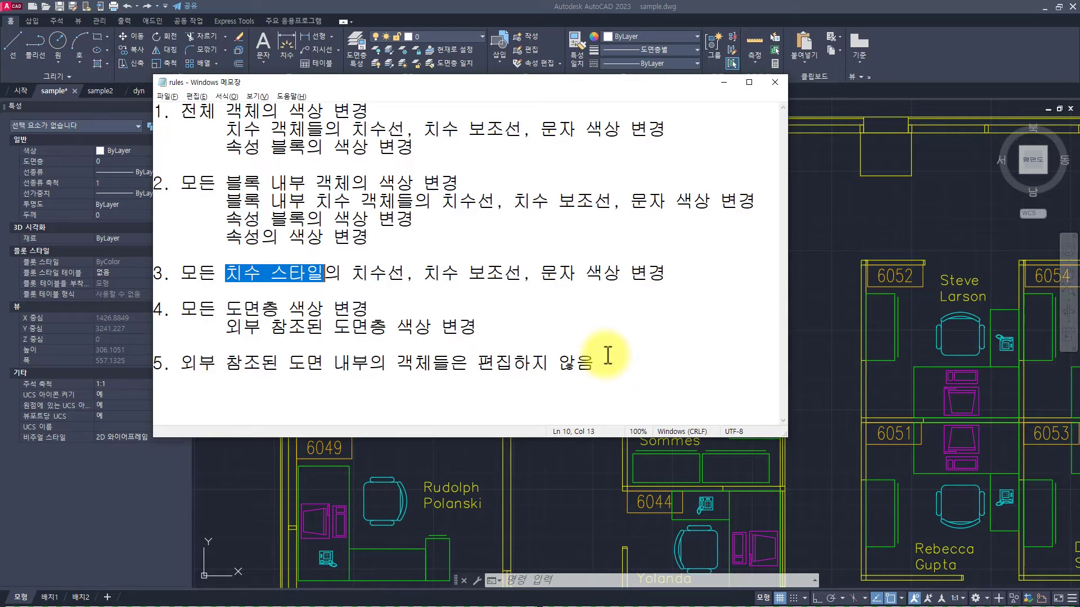
left_click(629, 364)
key("ctrl+a")
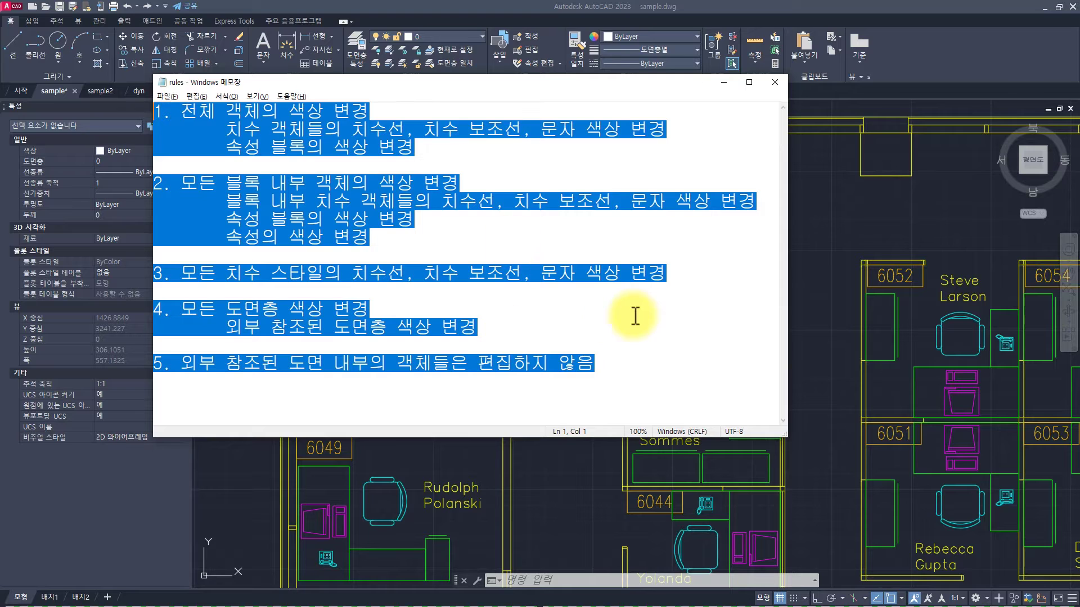
left_click(630, 334)
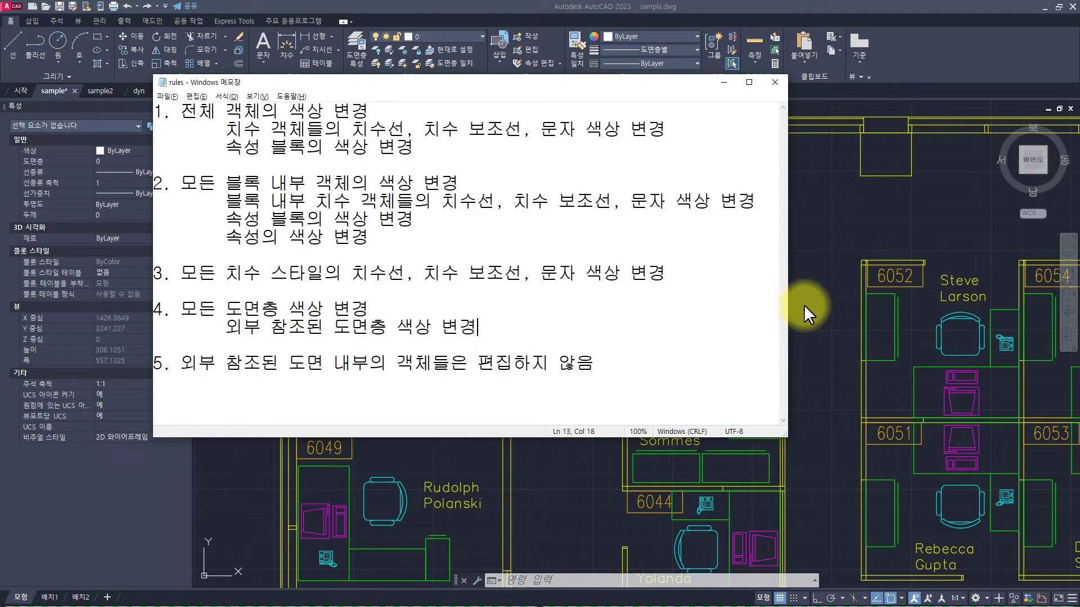
- Return to AutoCAD and undo the recent property edits and the CHANGE_DWG_COLOR run to restore the drawing's original colours
left_click(815, 303)
scroll(557, 334, "down", 5)
scroll(557, 335, "up", 5)
key("ctrl+z")
key("ctrl+z")
key("ctrl+z")
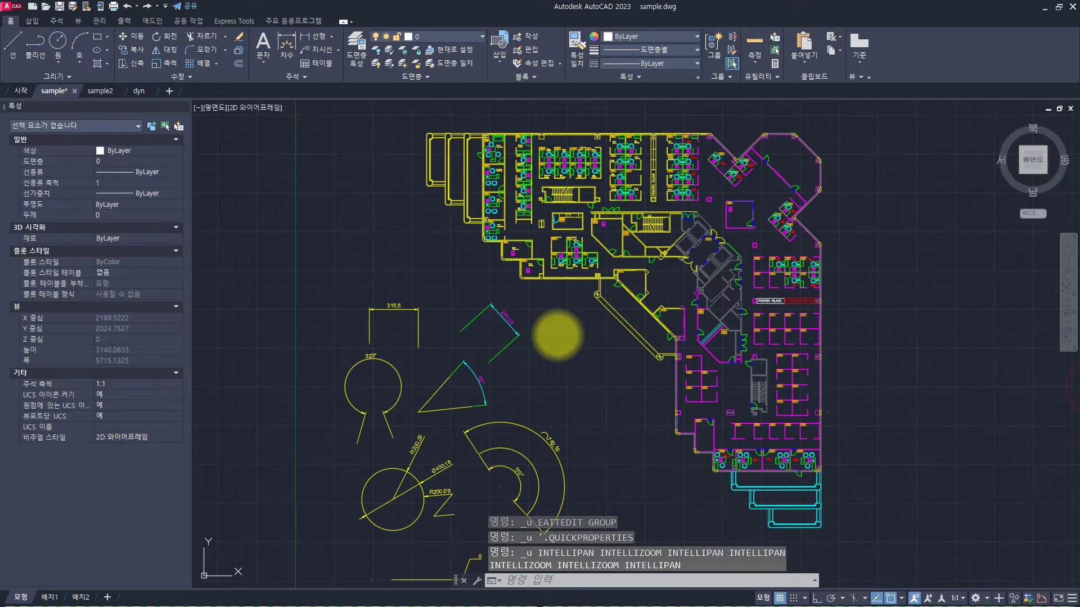
key("ctrl+z")
key("ctrl+z")
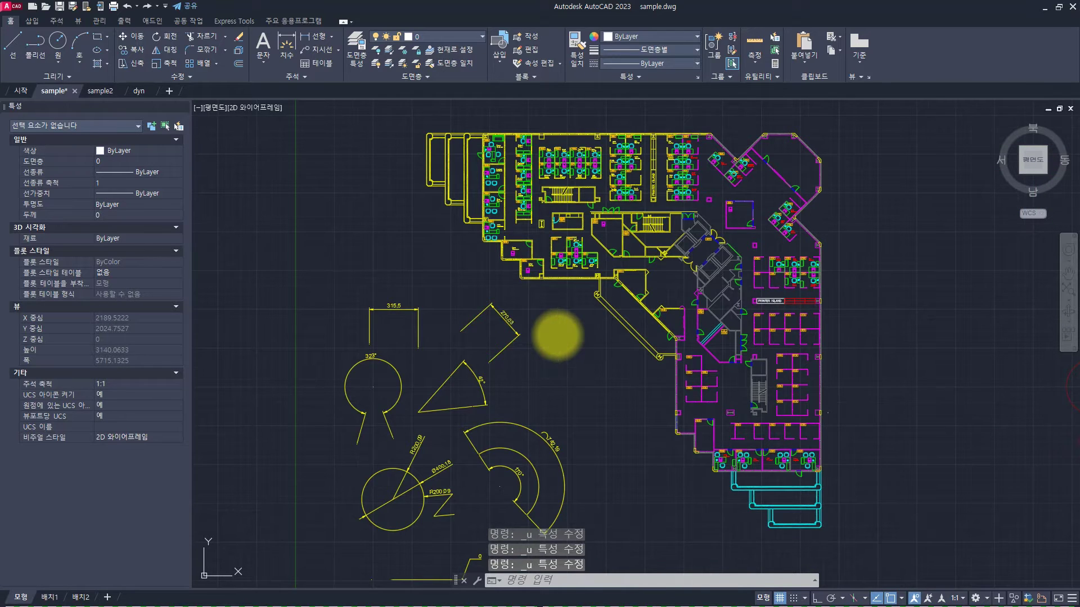
key("ctrl+z")
key("ctrl+z")
key("ctrl+z")
key("ctrl+z")
key("ctrl+z")
- Window-select the middle floor plan with its dimension figures to inspect their combined properties, then clear the selection
left_click(443, 184)
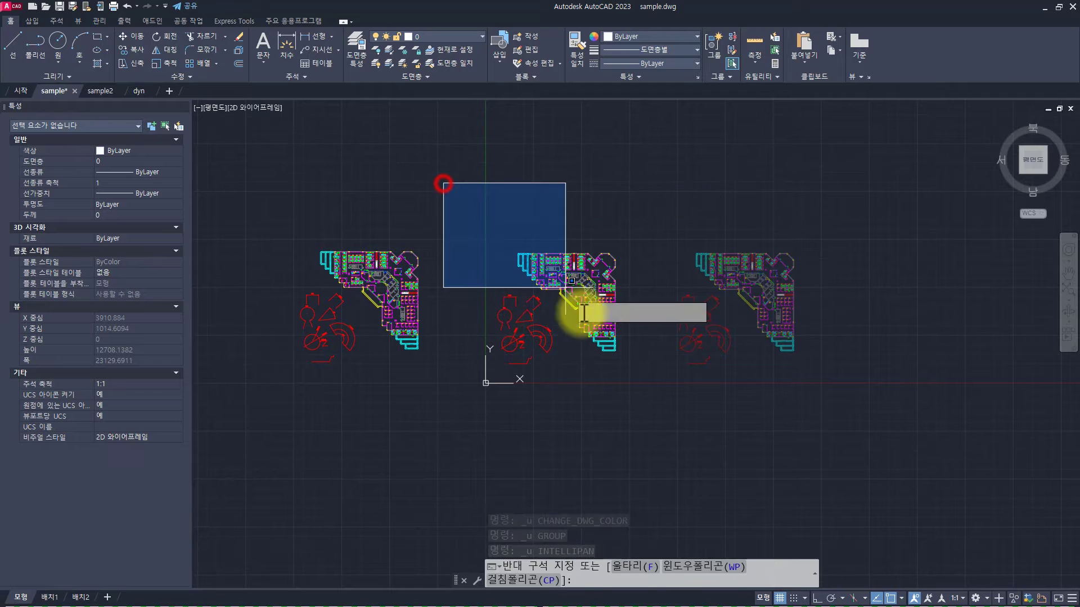
left_click(640, 411)
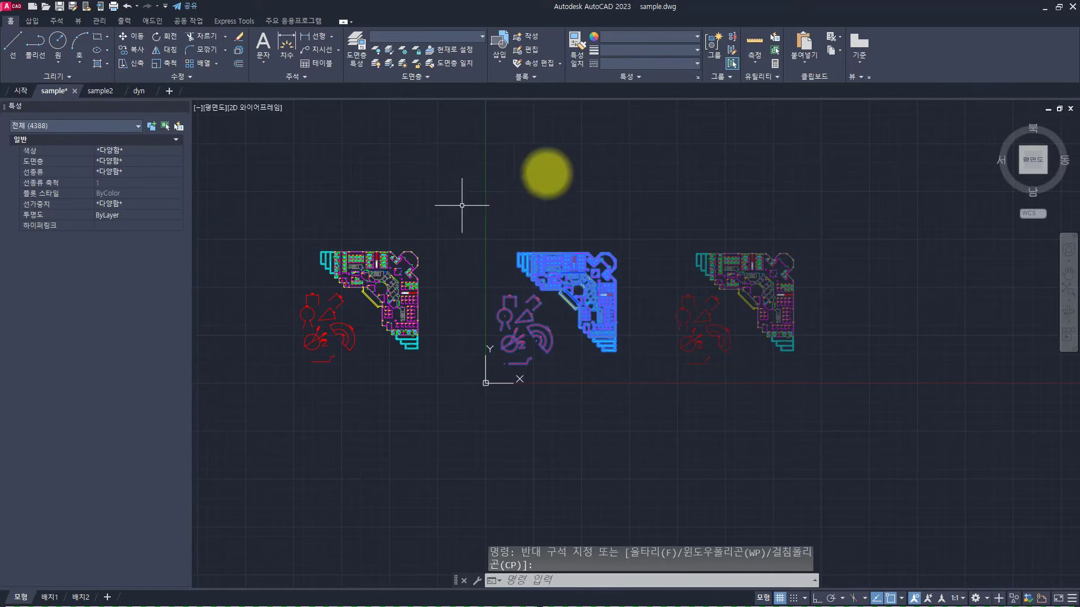
key("Escape")
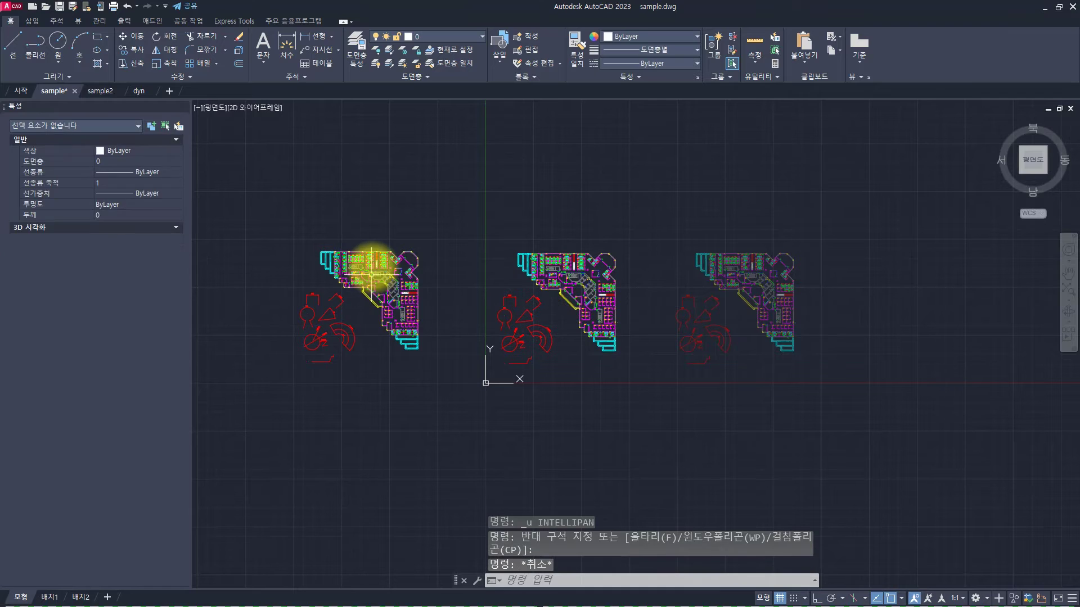
- Inspect the properties of the left block reference and the right external reference, clearing each selection
left_click(373, 265)
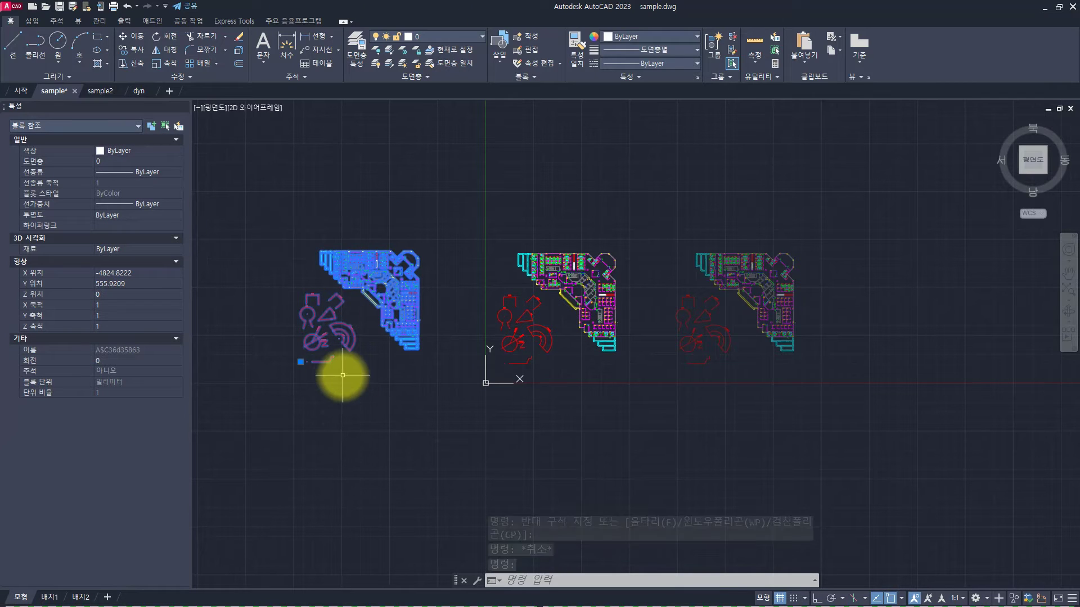
key("Escape")
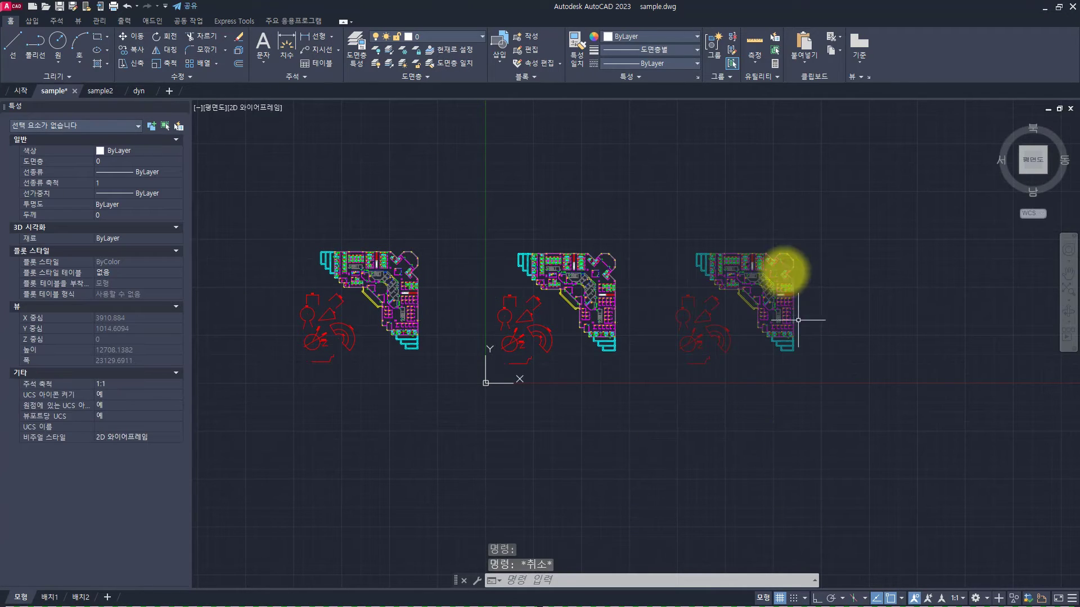
left_click(776, 269)
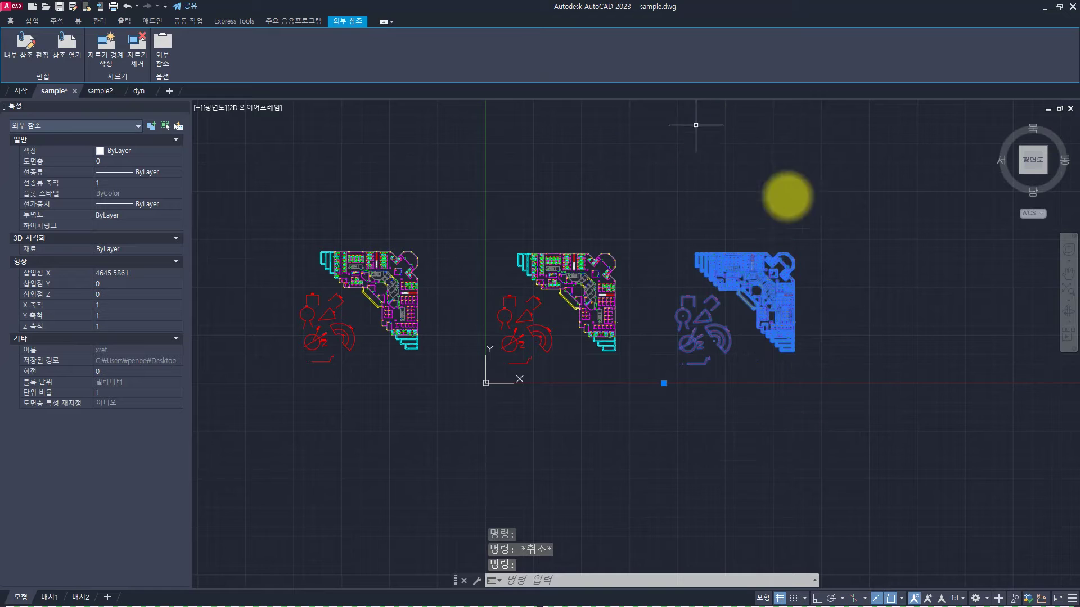
key("Escape")
- Select the whole middle drawing and then only its dimension figures to inspect their colour, clearing each selection
left_click(661, 416)
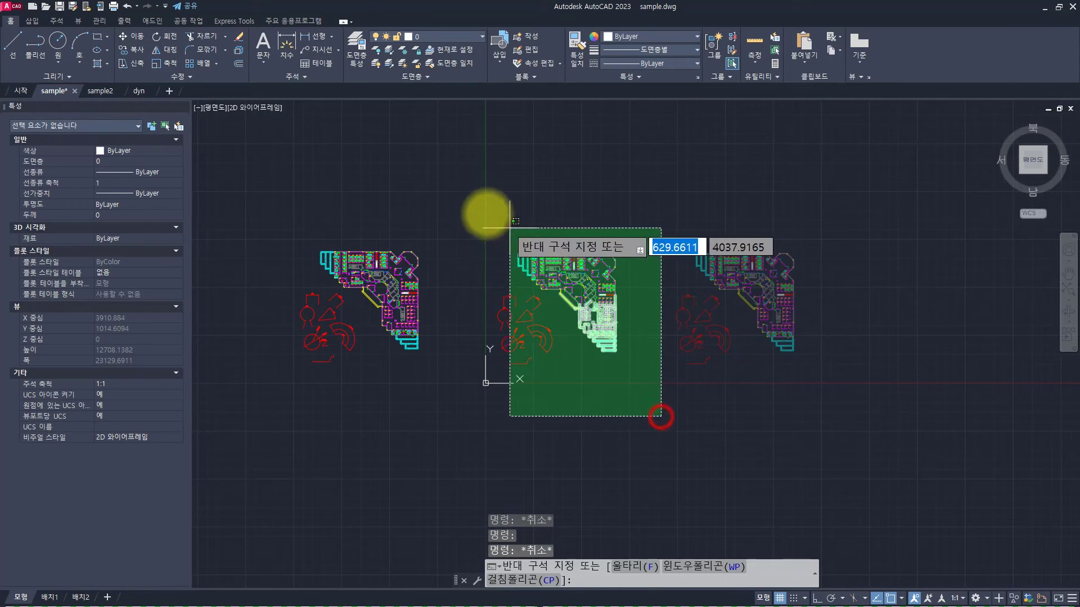
left_click(482, 204)
key("Escape")
scroll(517, 261, "up", 2)
left_click(561, 461)
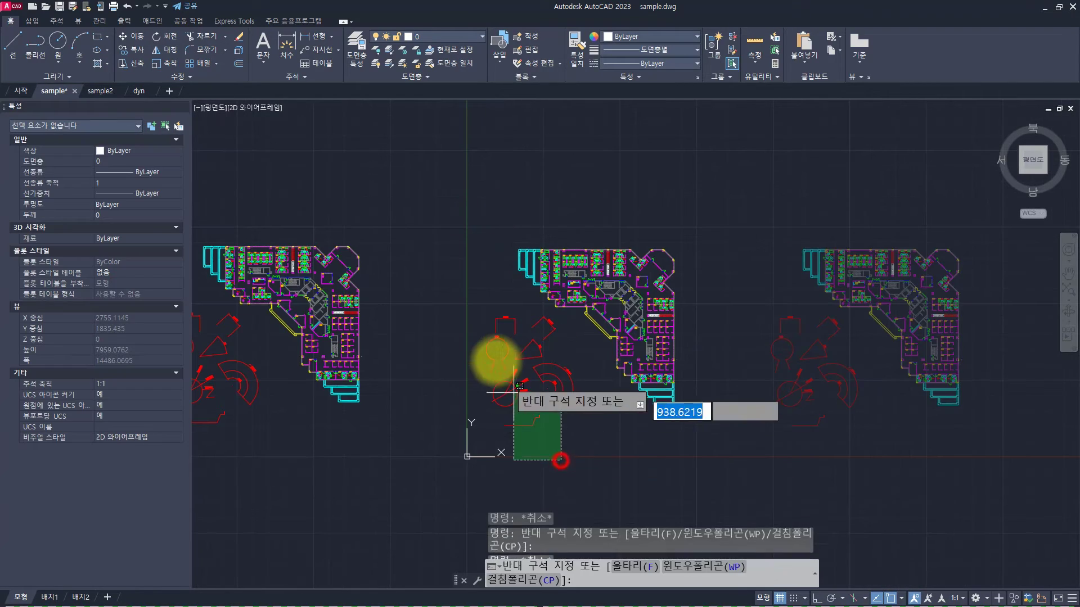
left_click(475, 320)
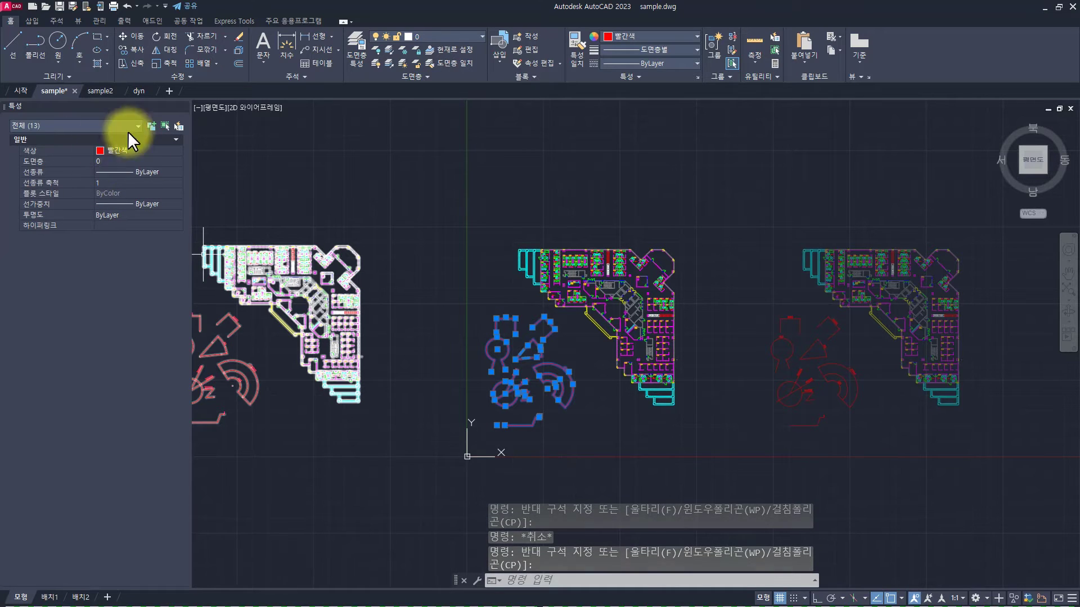
key("Escape")
- Lasso-select the middle floor plan's objects without the dimension figures to inspect their colour property, then clear the selection
left_click(698, 446)
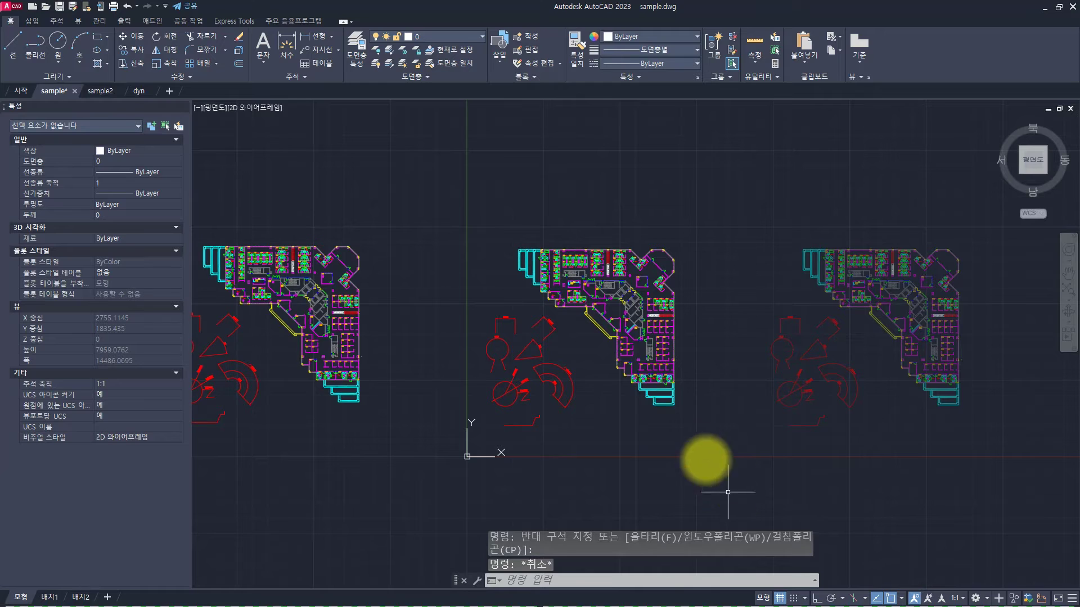
mouse_move(641, 397)
left_mouse_down()
mouse_move(542, 285)
mouse_move(571, 197)
mouse_move(720, 325)
left_mouse_up()
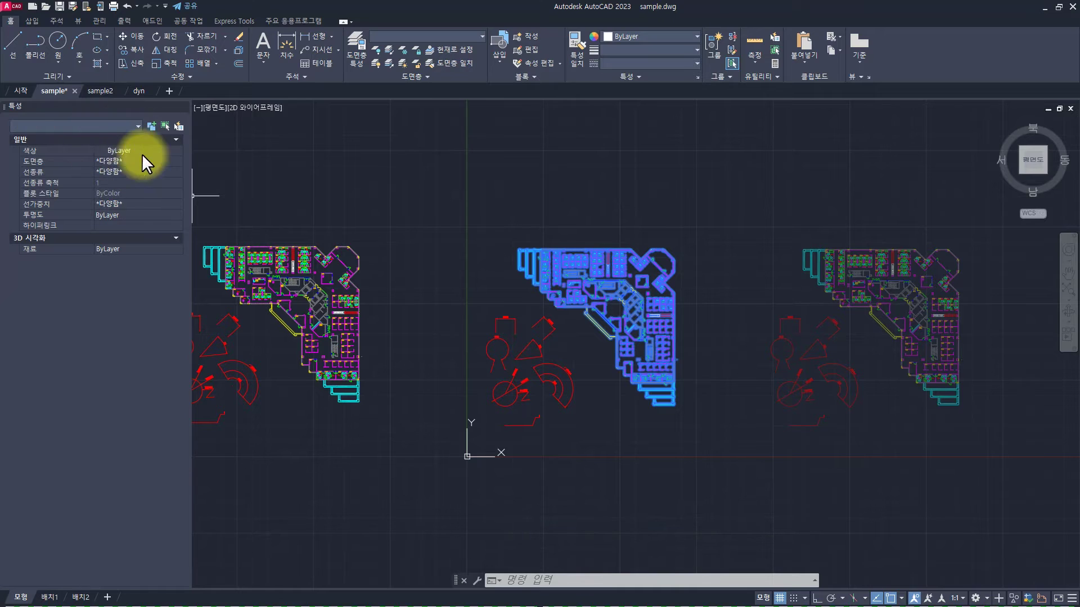
key("Escape")
mouse_move(503, 243)
left_mouse_down()
mouse_move(589, 364)
mouse_move(660, 430)
mouse_move(698, 255)
mouse_move(678, 197)
left_mouse_up()
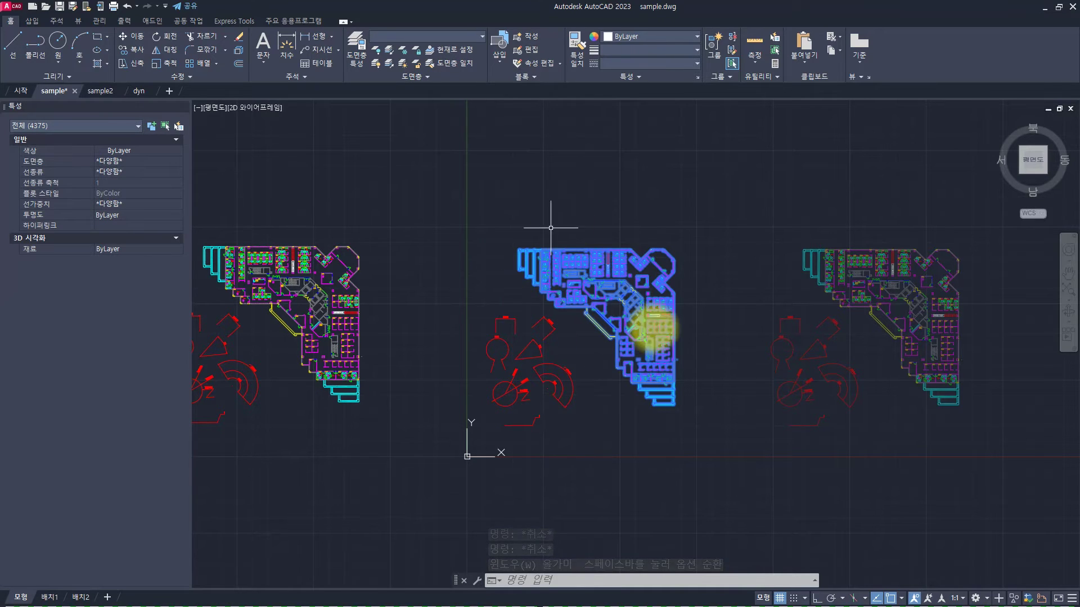
key("Escape")
key("Escape")
key("Escape")
scroll(549, 279, "down", 2)
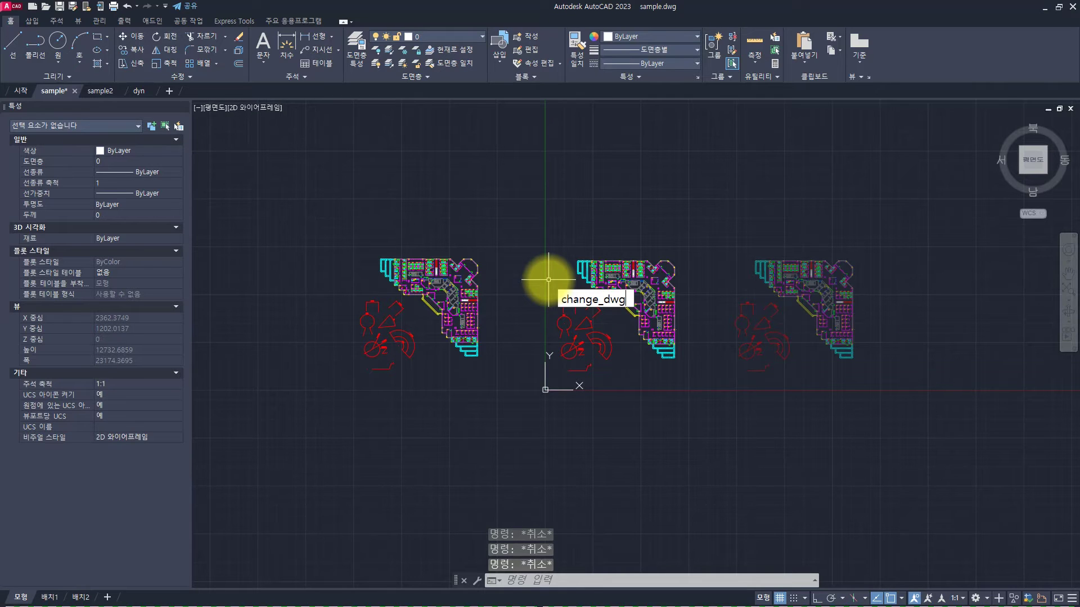
- Run change_dwg_color, check the routine's LISP files in their folder, and recolour the drawing with colour 8
key("Return")
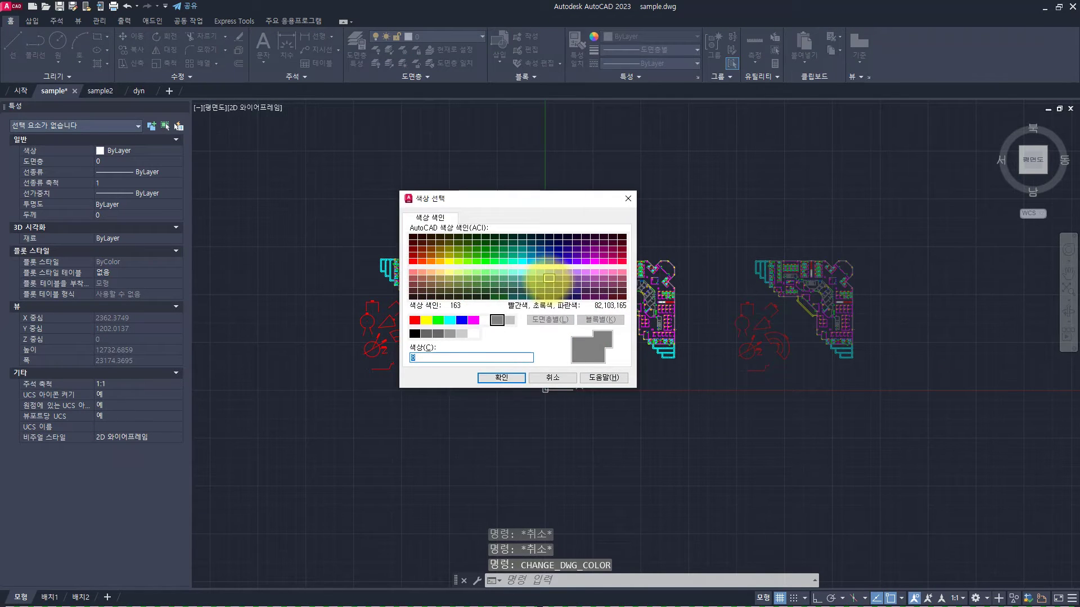
key("alt+Tab")
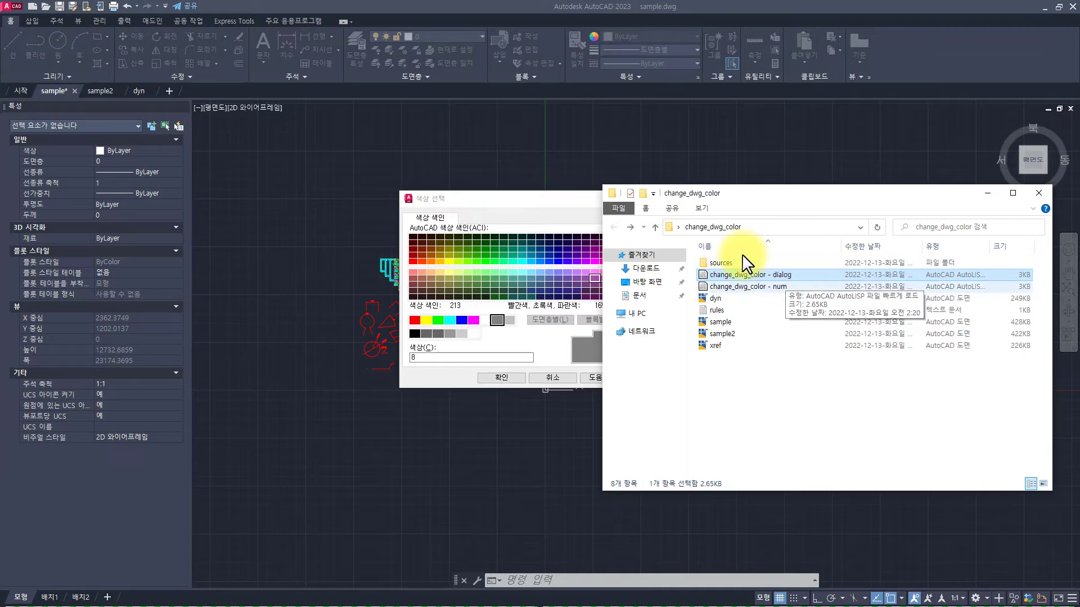
left_click(524, 200)
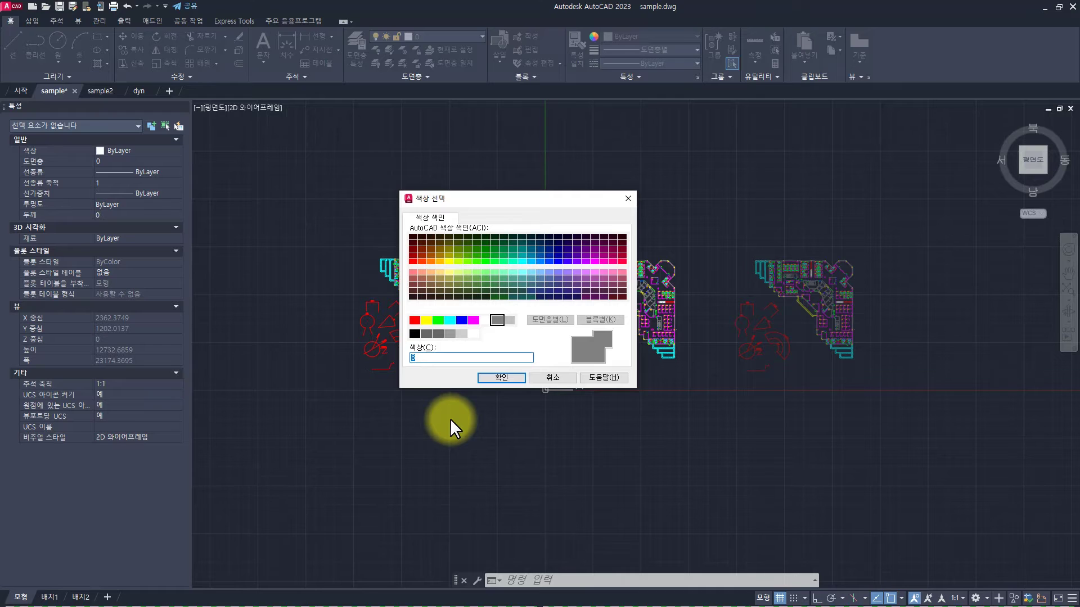
key("Return")
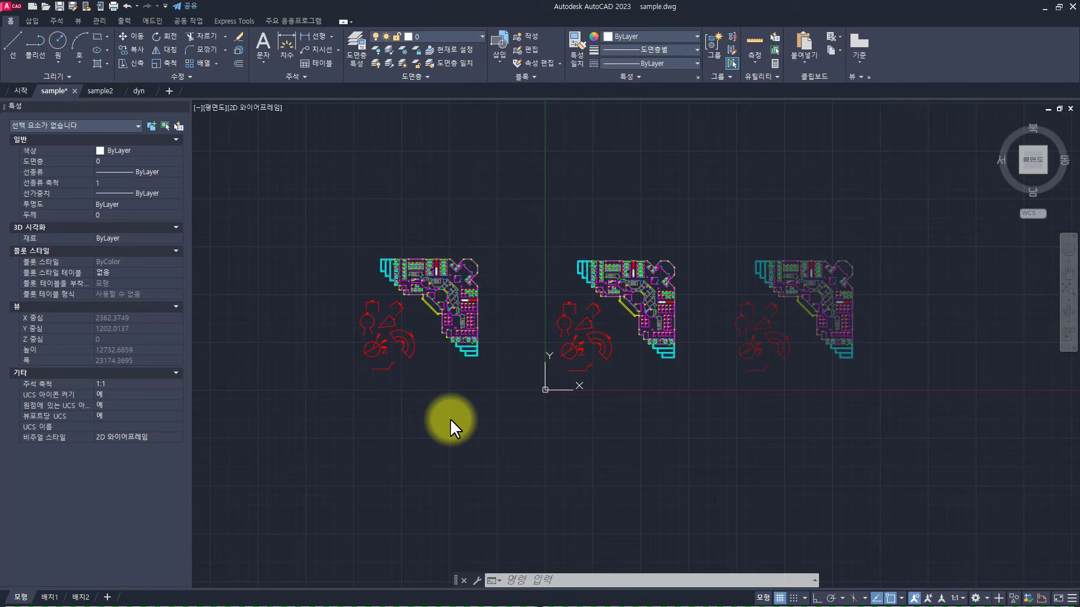
key("Return")
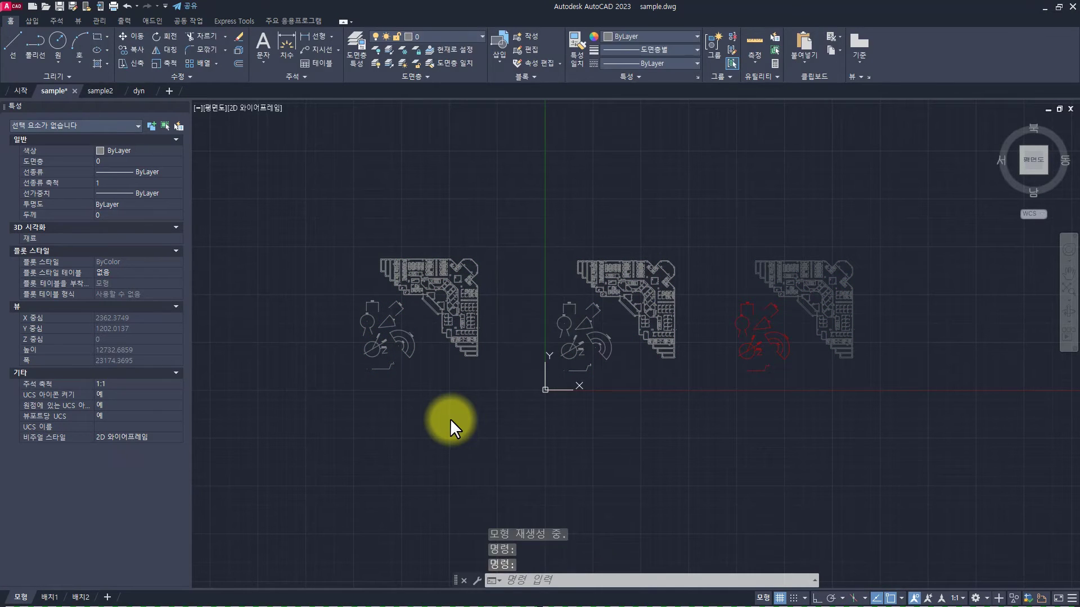
- Undo the recolouring to restore the original colours of the drawing
key("ctrl+z")
key("Escape")
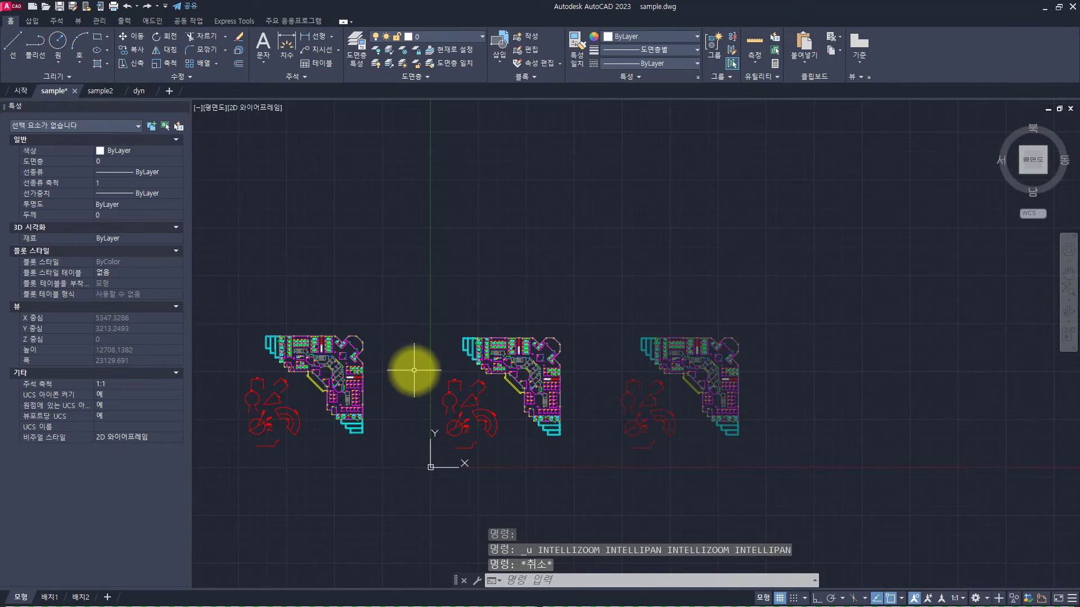
key("Escape")
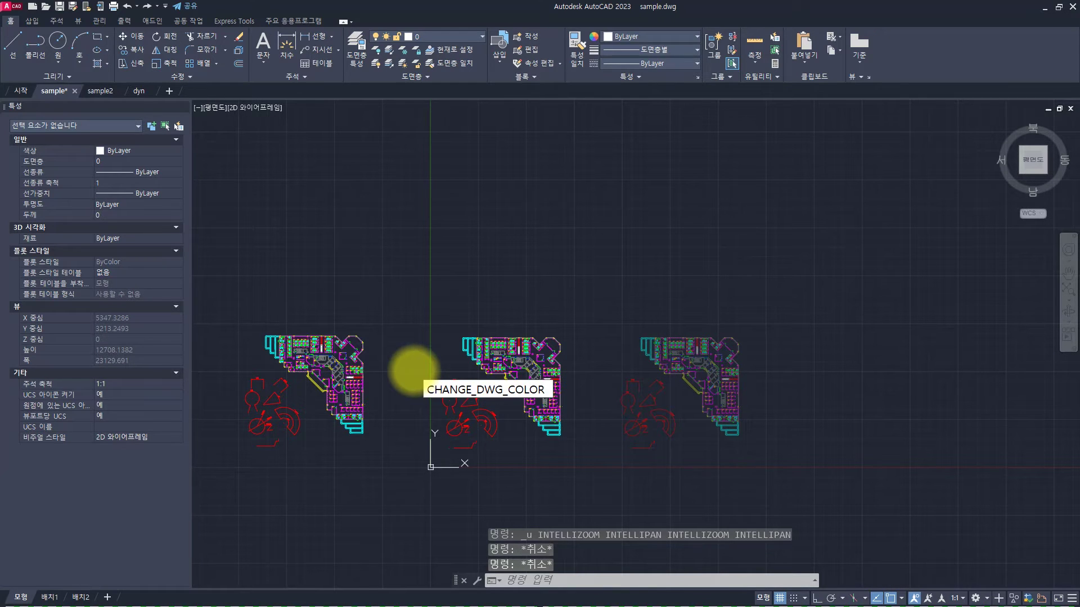
- Run change_dwg_color with red and dismiss the completion message
key("Return")
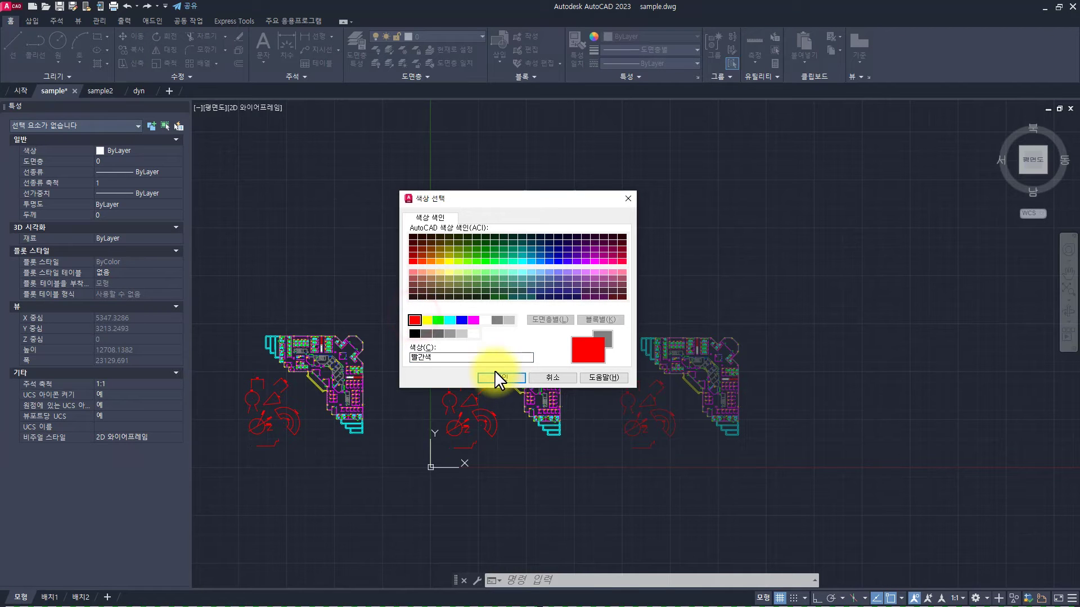
double_click(415, 320)
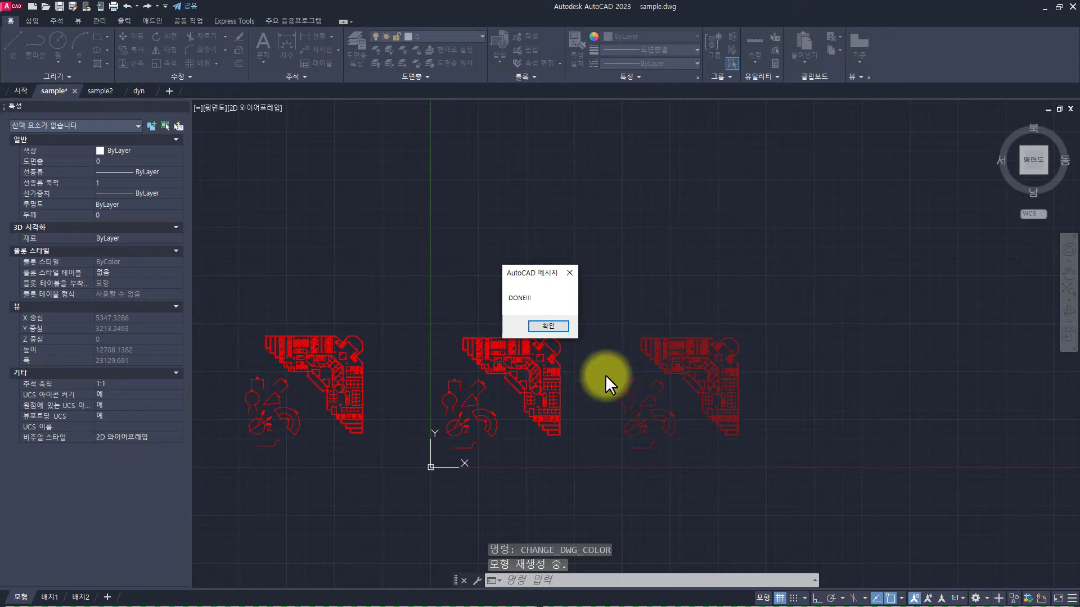
left_click(538, 323)
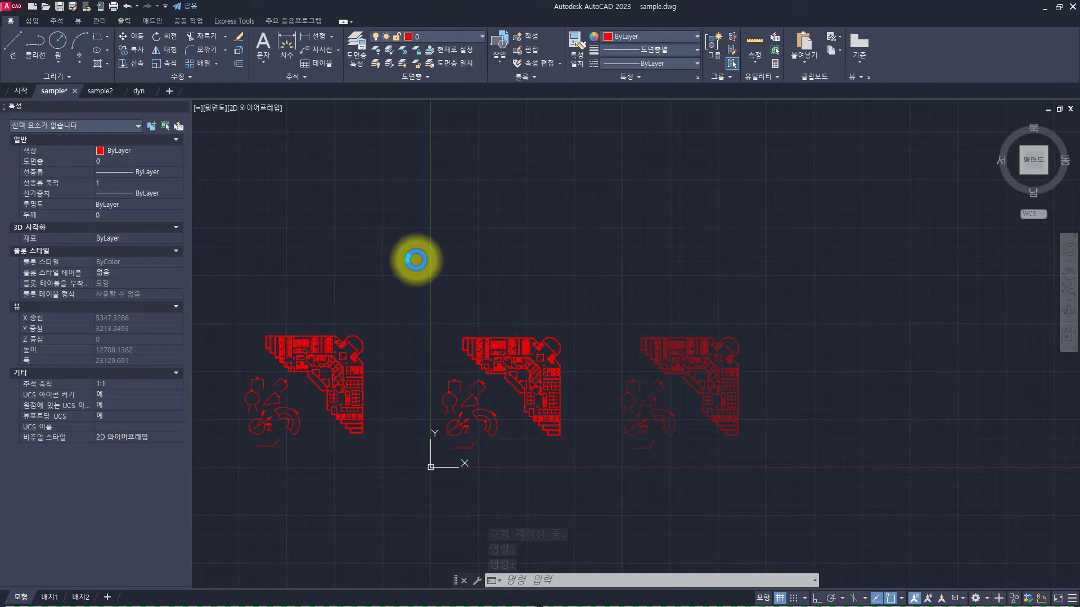
- Rerun change_dwg_color with colour 8 and dismiss the completion message
key("space")
key("Return")
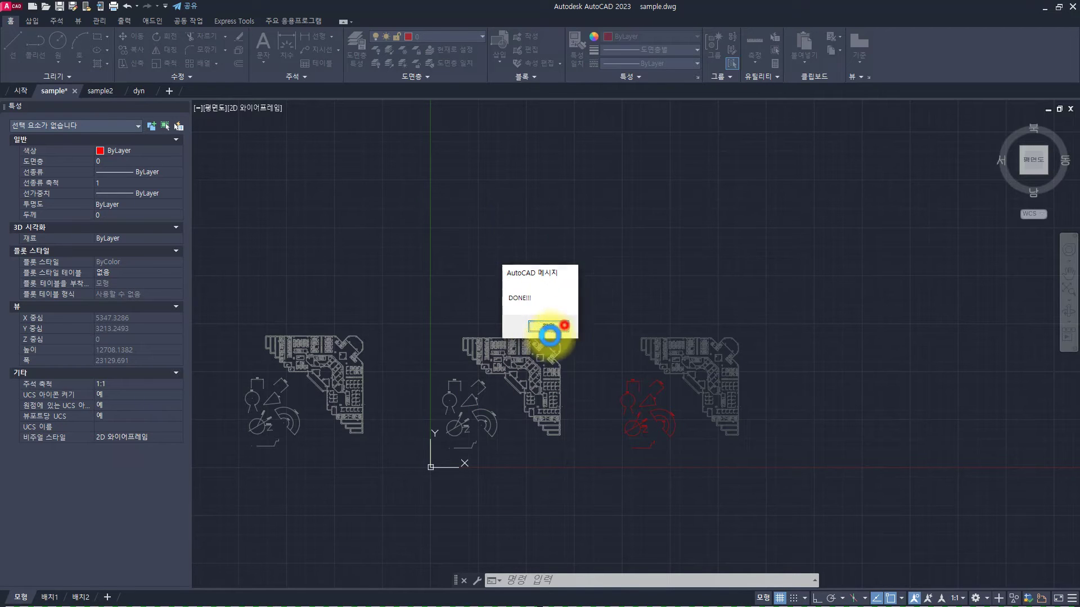
left_click(563, 325)
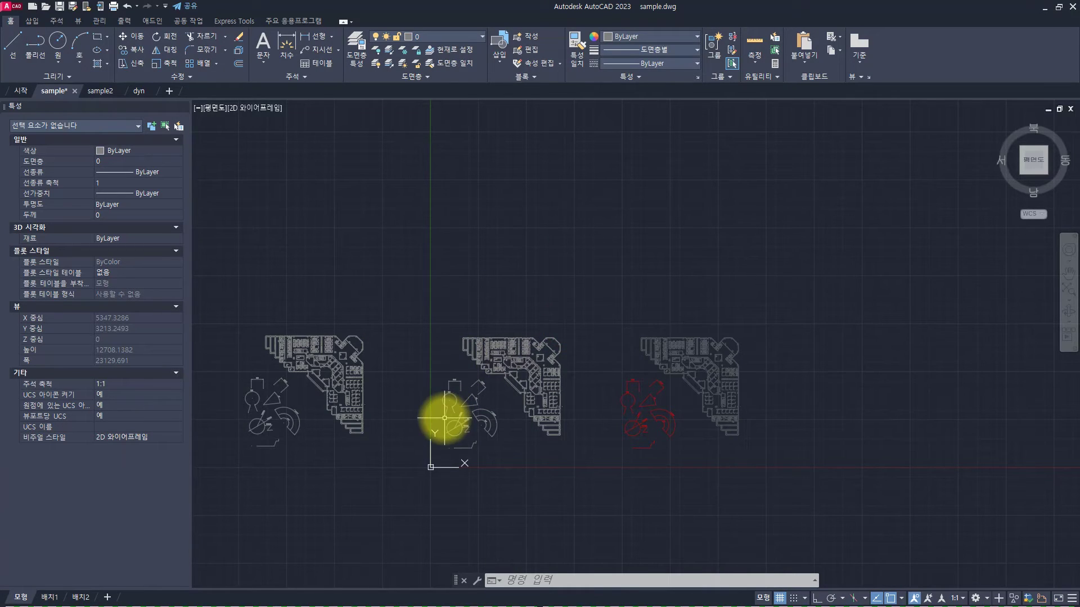
- Window-select the middle floor plan and its dimension figures to inspect their common colour, then clear the selection
scroll(433, 402, "up", 2)
middle_click_drag(416, 404, 506, 286)
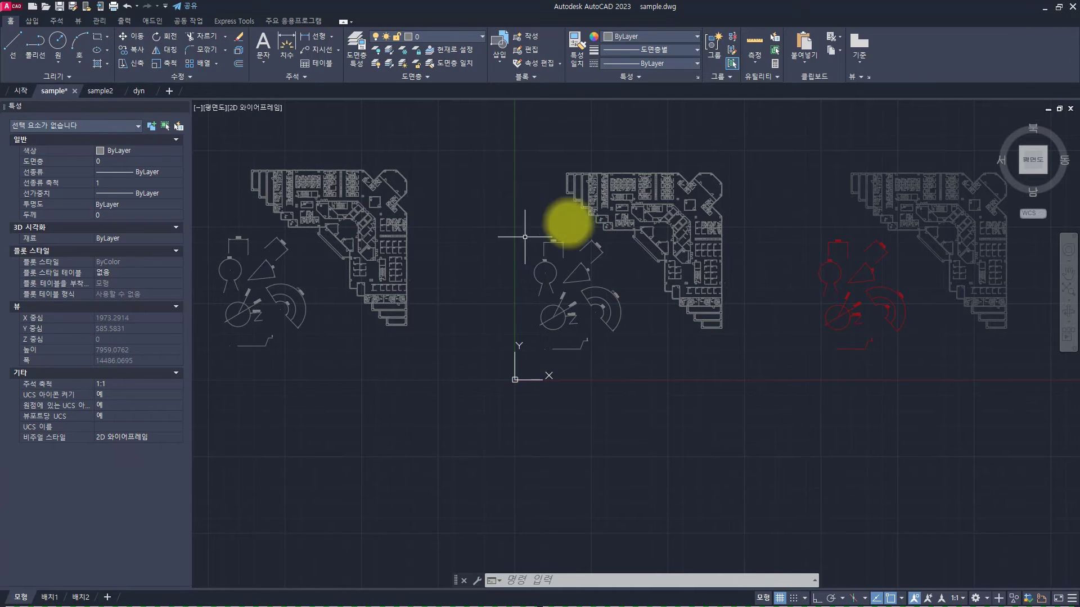
left_click(760, 404)
left_click(499, 137)
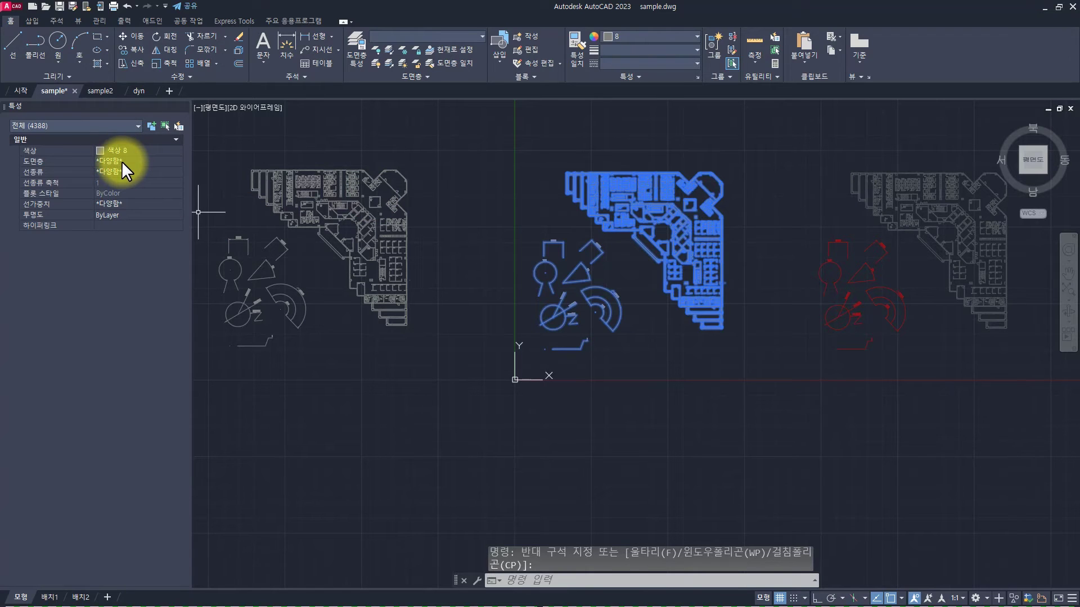
key("Escape")
key("Escape")
- Preview several block definitions, including COMPUTER, with the BEDIT command, and cancel without editing any of them
type("b")
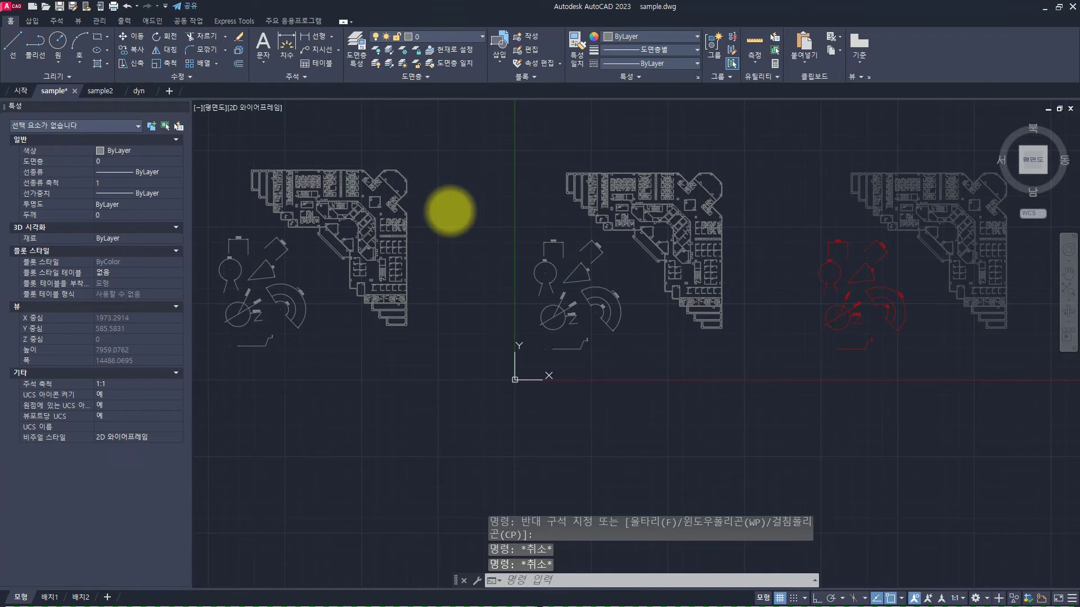
type("e")
key("Return")
left_click(474, 302)
left_click(477, 344)
scroll(479, 332, "down", 1)
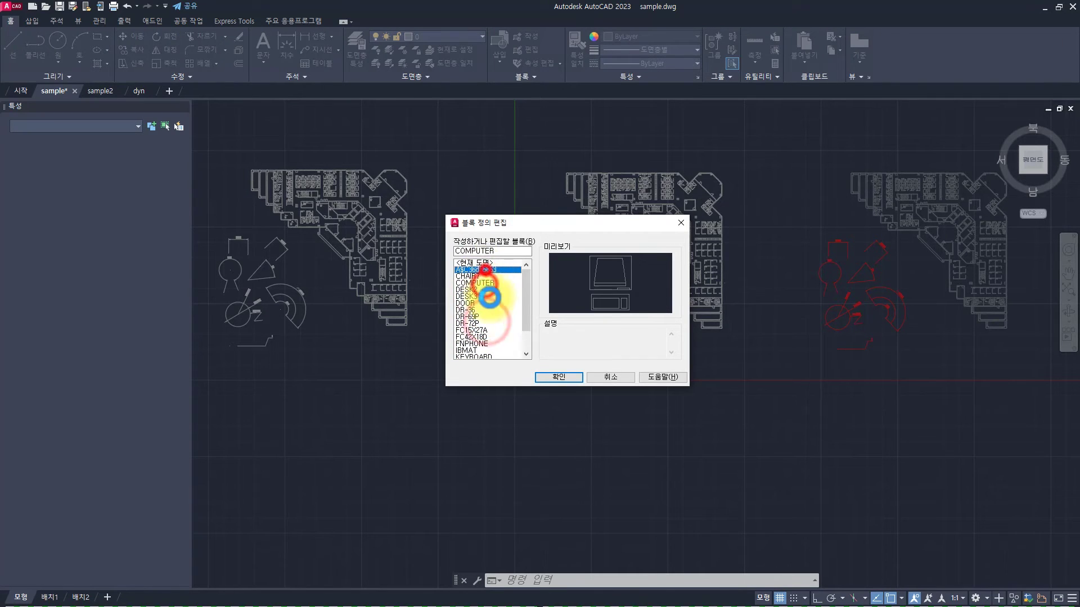
left_click(478, 269)
key("Escape")
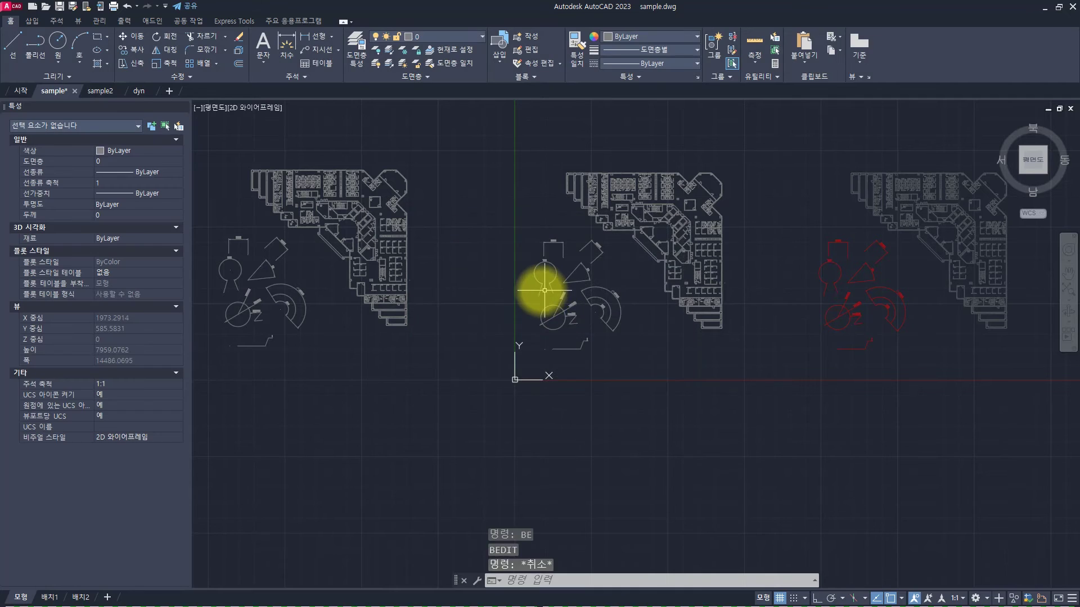
- Inspect the dimension line, extension line and text colours of the three-point angular dimension, then clear the selection
scroll(542, 284, "up", 6)
left_click(483, 158)
left_click(484, 158)
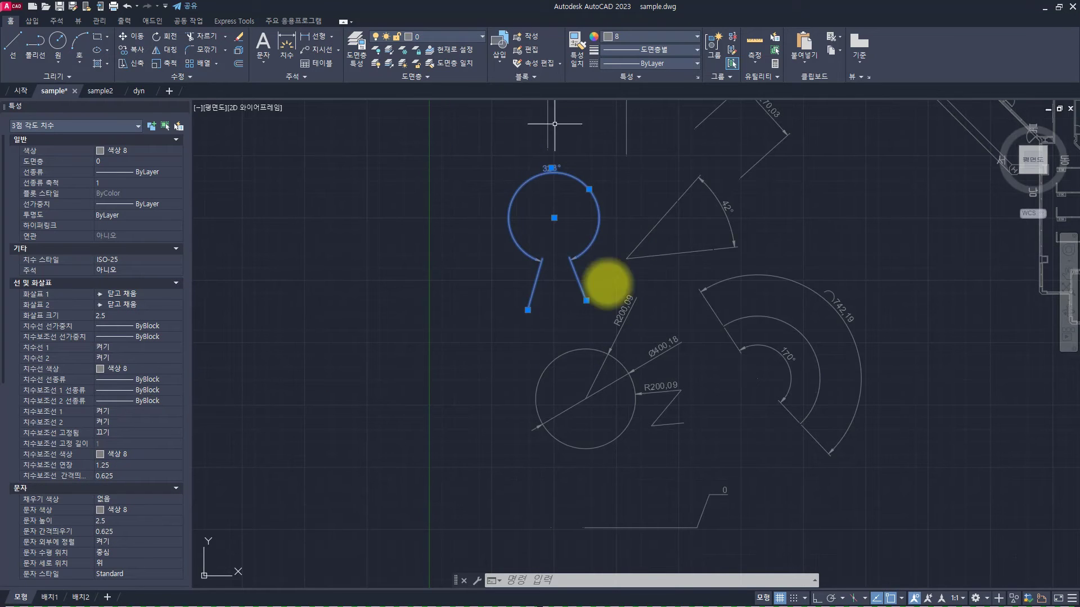
scroll(489, 382, "down", 3)
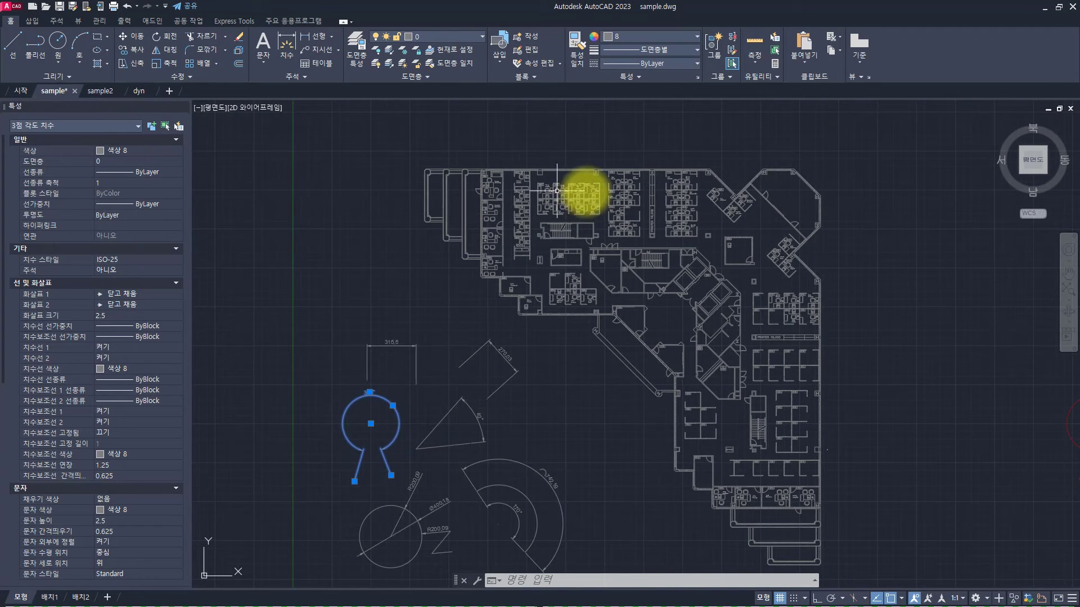
left_click(579, 197)
key("Escape")
- Open the attributes of the RMNUM block in room 6042, check the attribute's colour property, and close the editor
scroll(560, 174, "up", 10)
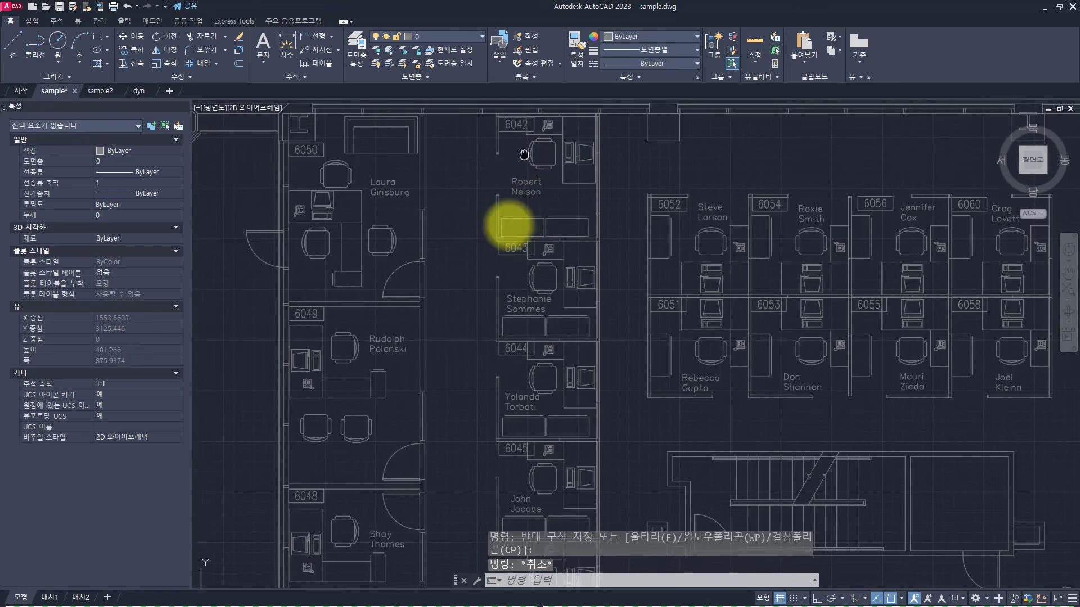
double_click(501, 213)
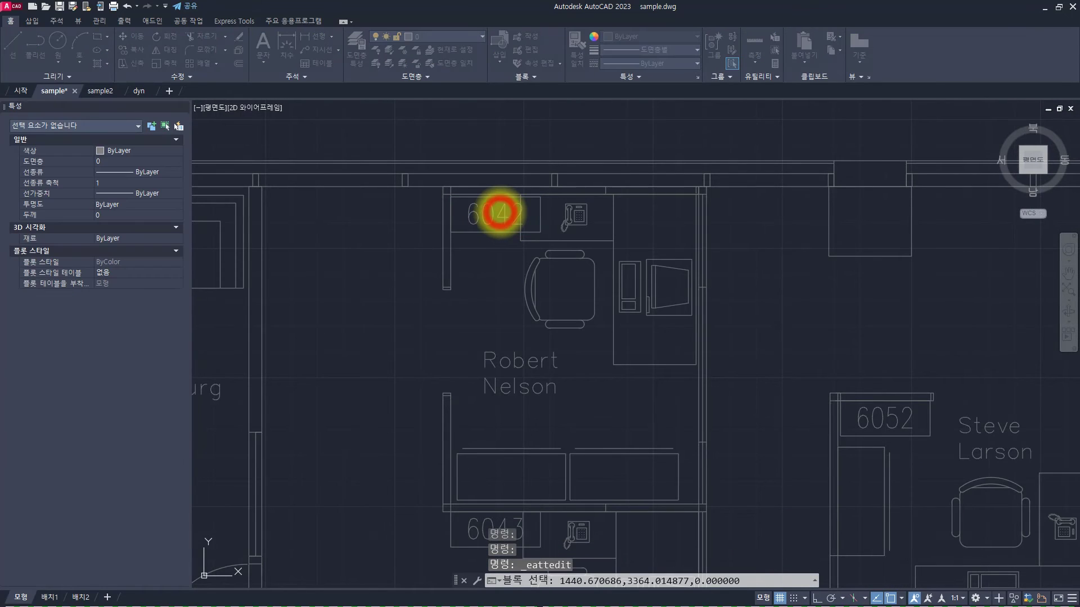
left_click(657, 261)
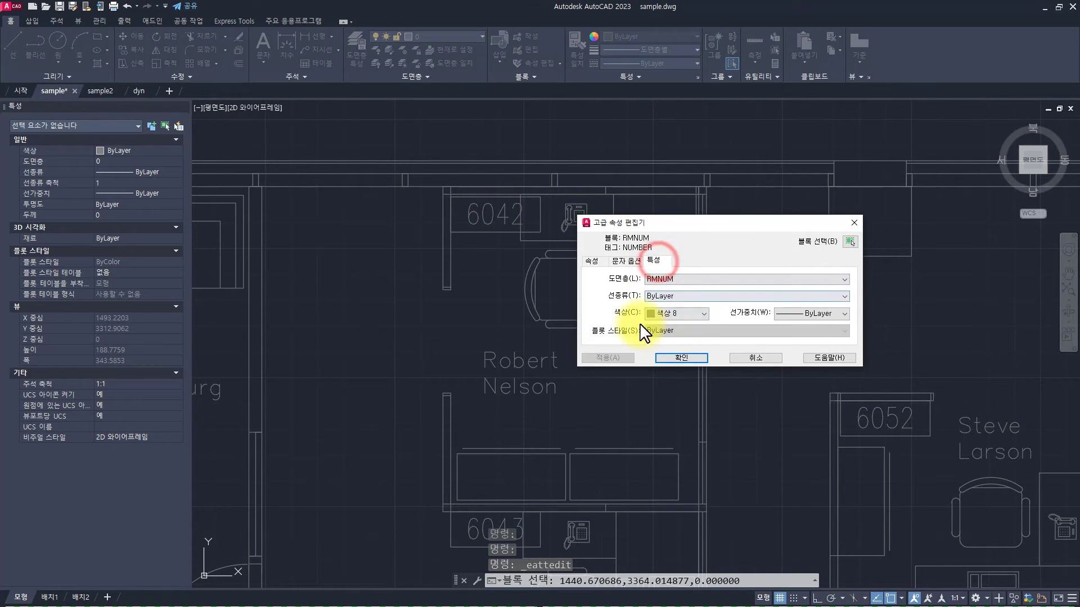
key("Return")
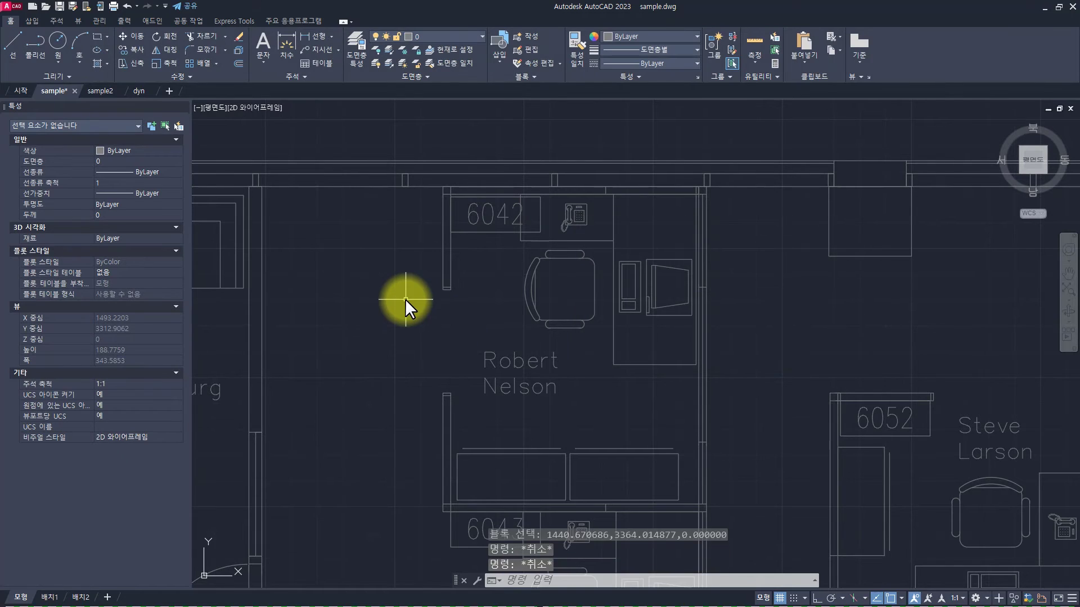
- Run change_dwg_color with magenta on the whole drawing and dismiss the completion message
scroll(404, 299, "down", 10)
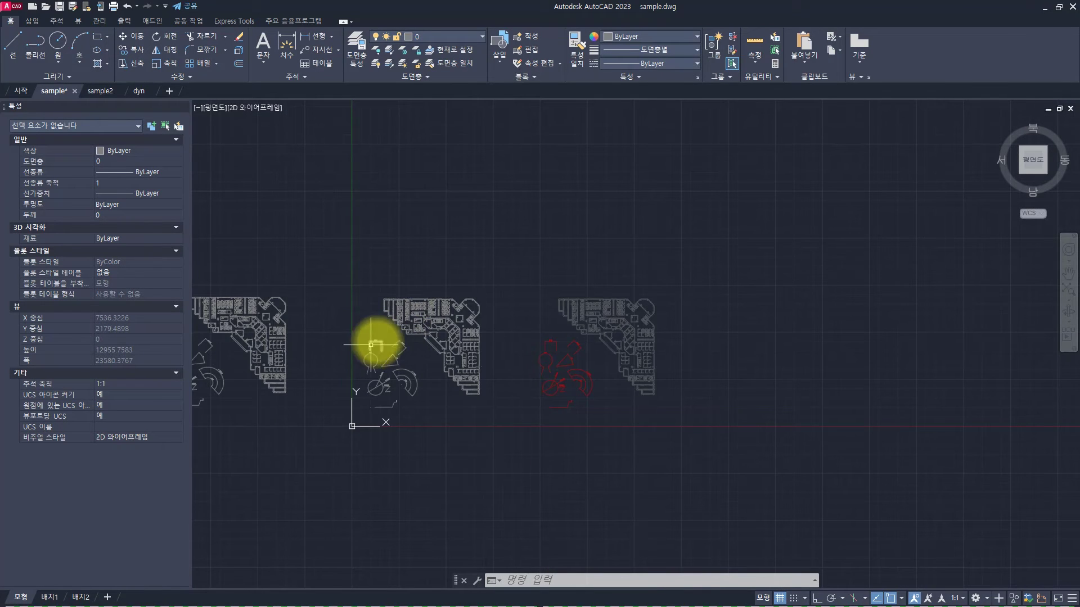
middle_click_drag(373, 345, 506, 318)
scroll(496, 307, "up", 2)
key("Up")
key("Return")
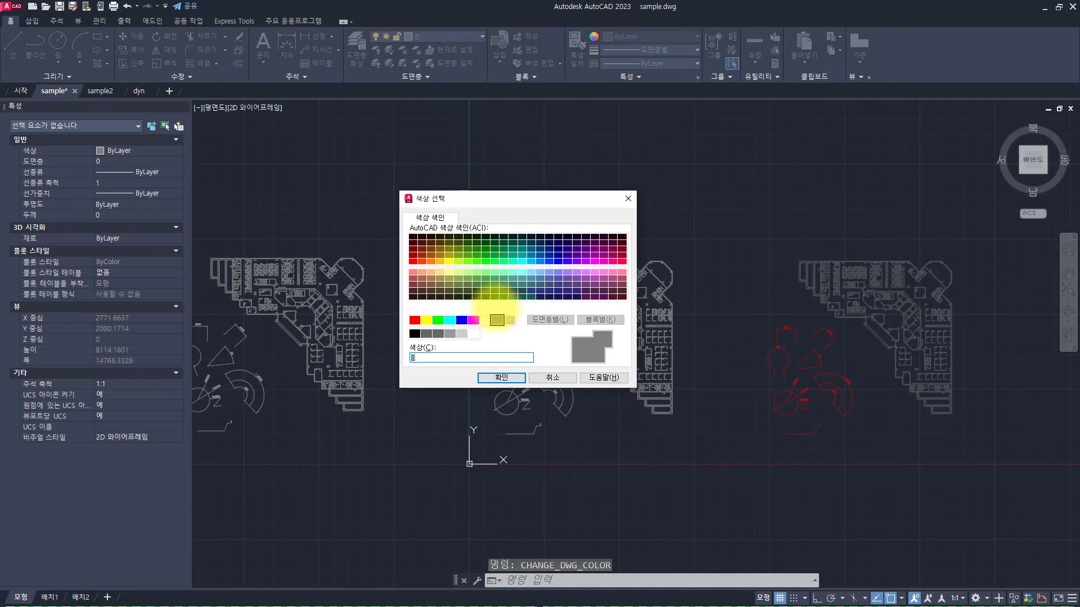
double_click(472, 315)
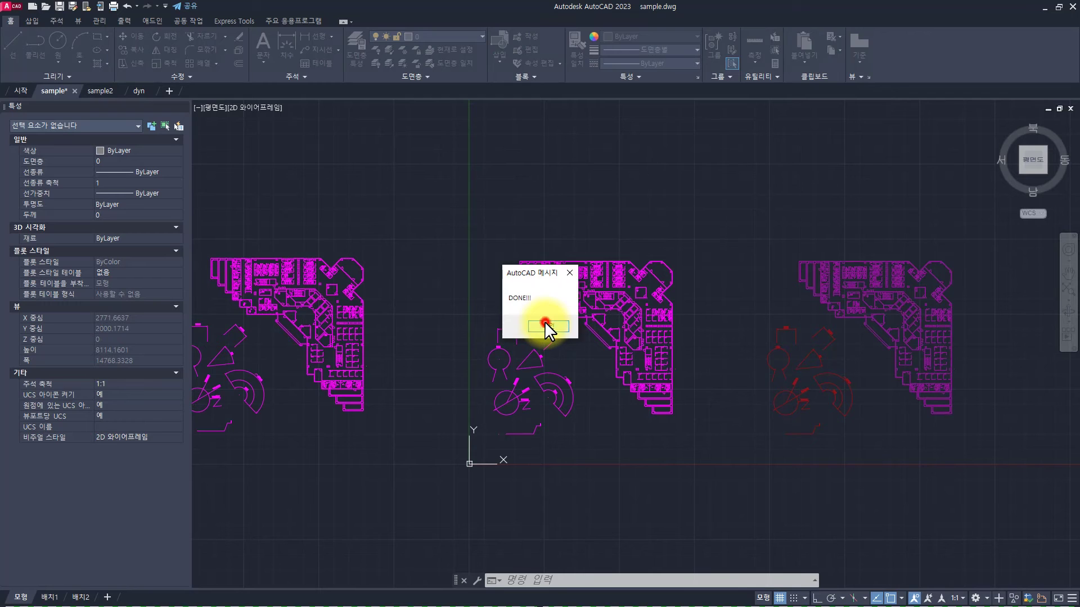
left_click(545, 327)
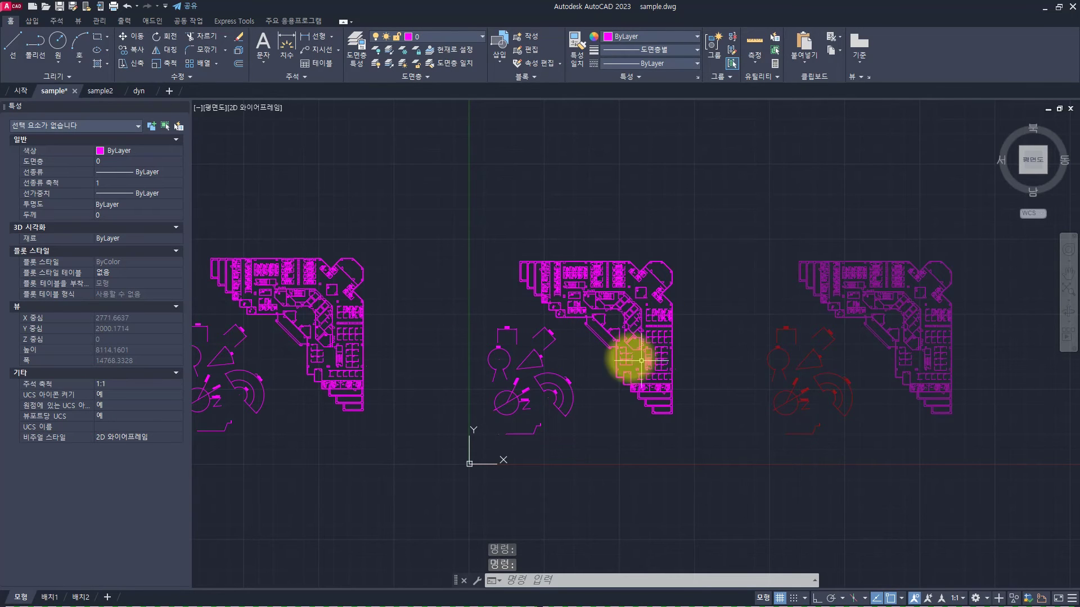
- Examine the external reference drawing and its dimensions, and review the colours of its layers in the layer manager
middle_click_drag(830, 356, 556, 337)
scroll(599, 295, "up", 4)
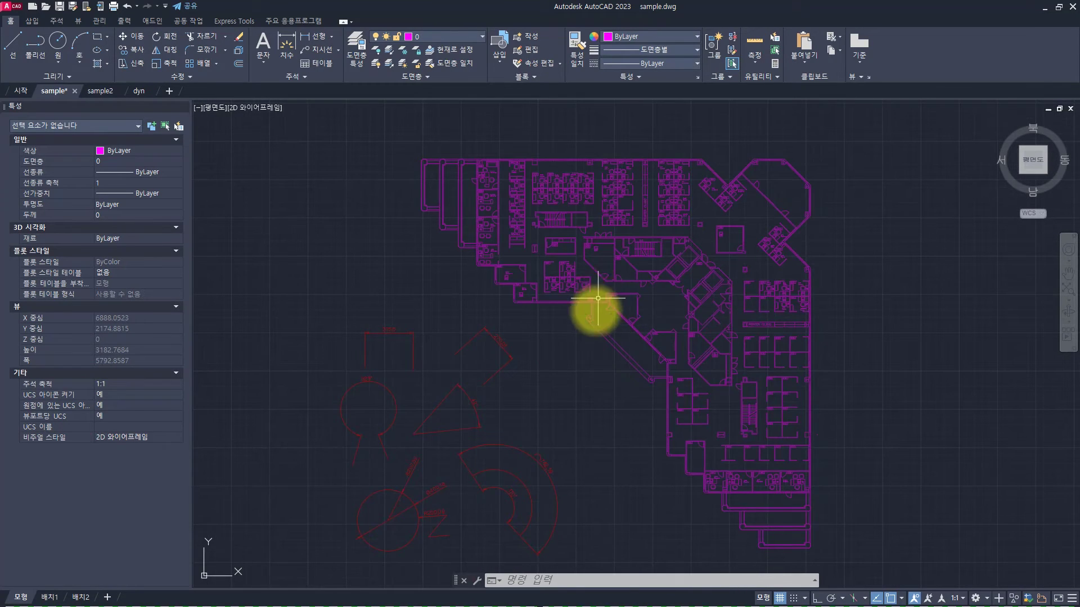
middle_click_drag(577, 372, 587, 248)
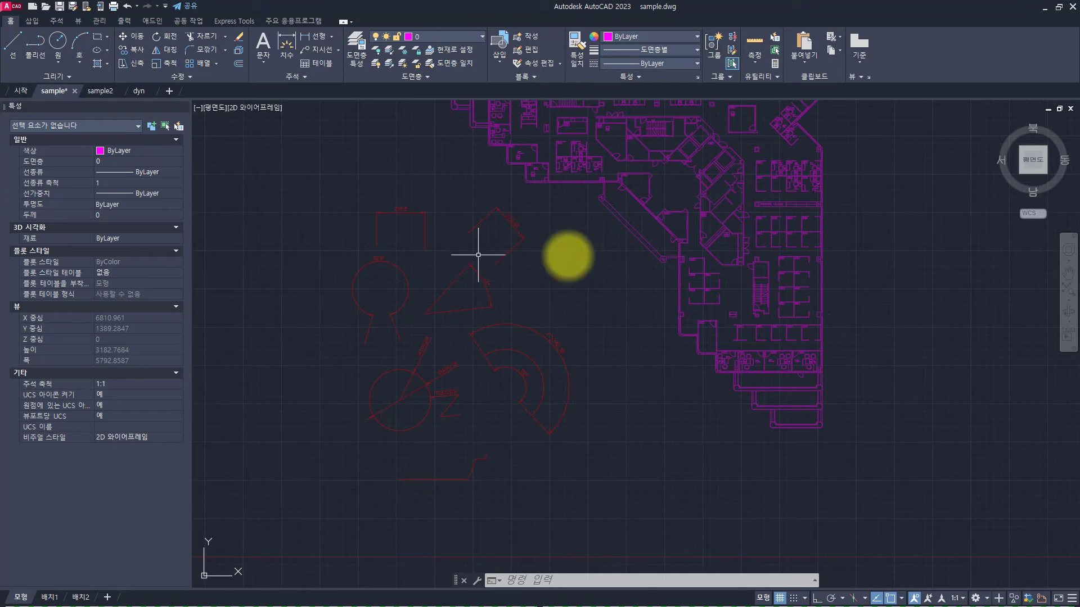
scroll(562, 338, "down", 3)
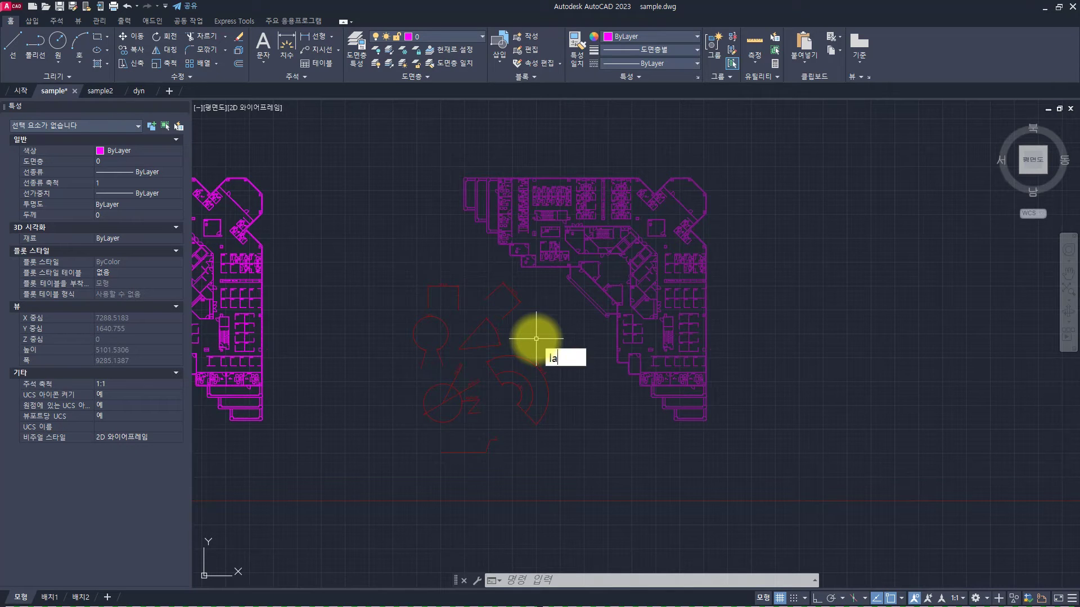
type("LA")
key("Return")
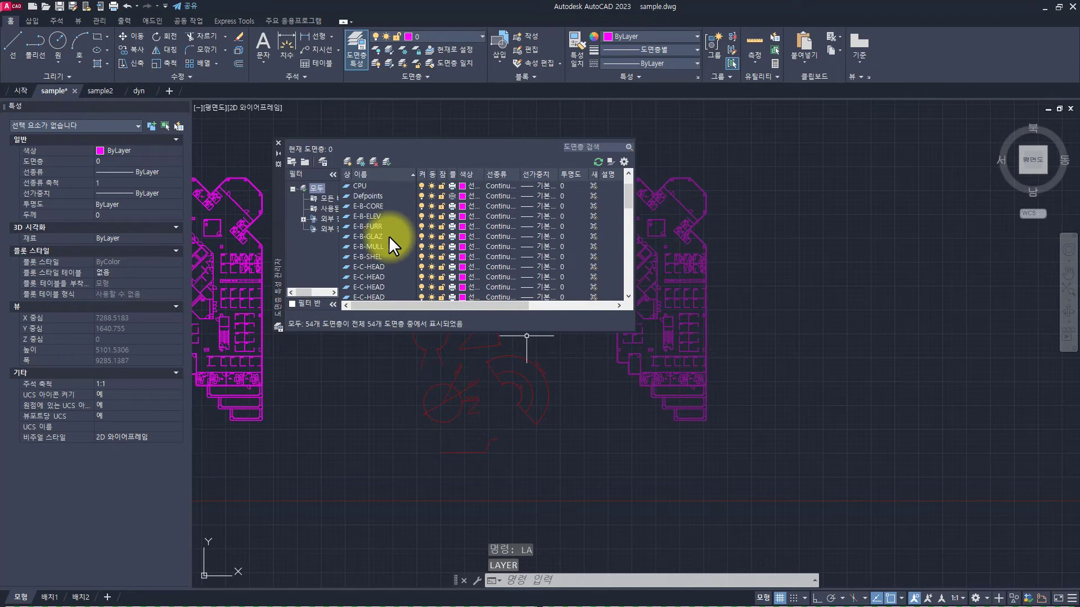
scroll(390, 235, "down", 5)
scroll(390, 235, "up", 5)
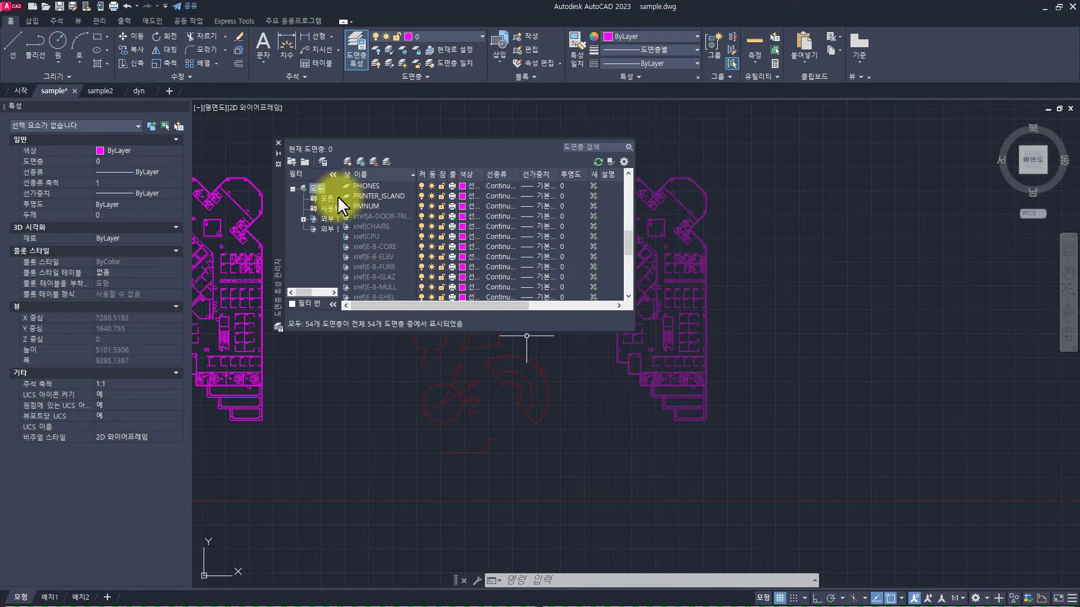
left_click(277, 142)
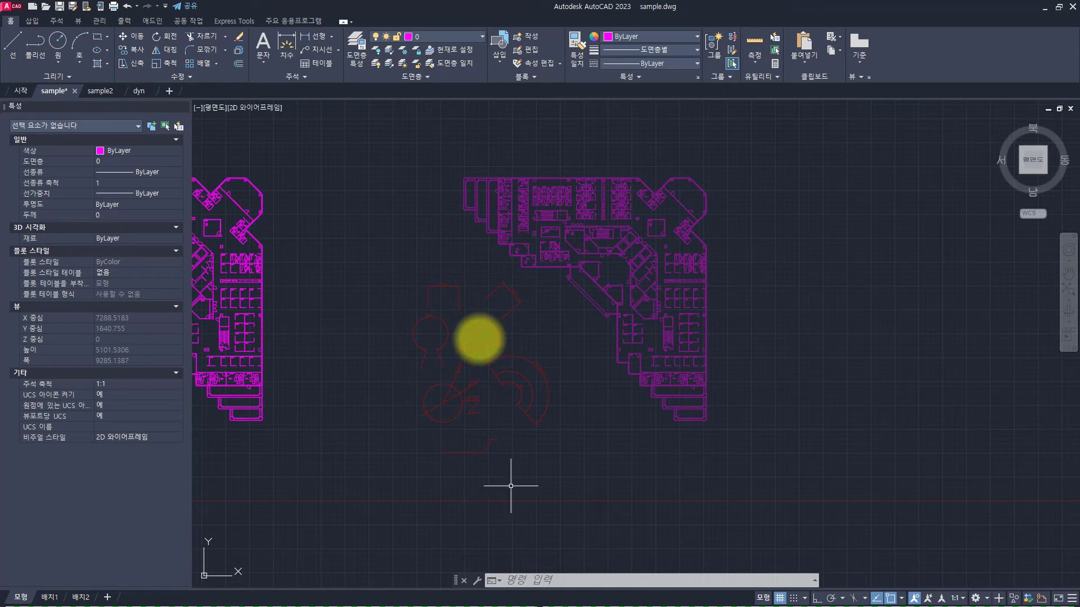
scroll(594, 272, "up", 2)
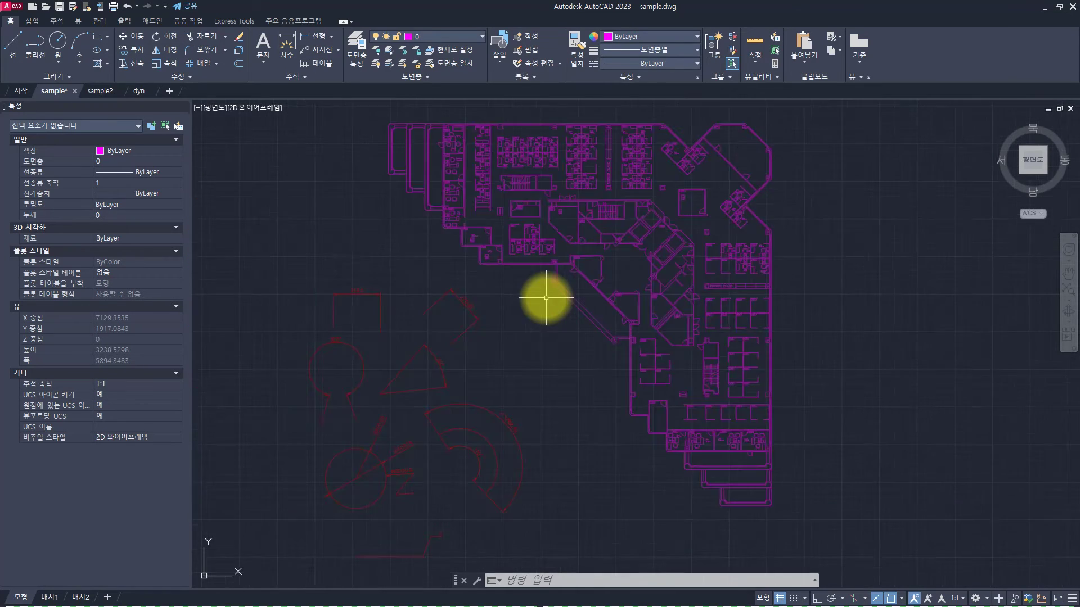
scroll(546, 298, "down", 6)
middle_click_drag(398, 284, 488, 292)
middle_click_drag(414, 291, 528, 286)
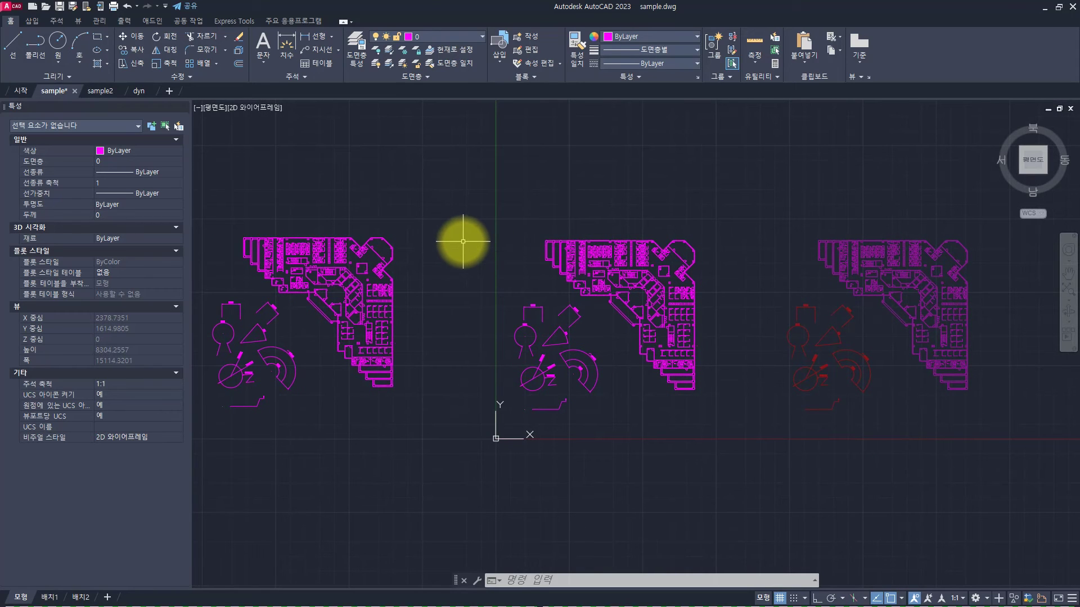
- In the sample2 drawing, load the "change_dwg_color - num" routine from its folder and start CHANGE_DWG_COLOR
key("ctrl+Tab")
key("alt+Tab")
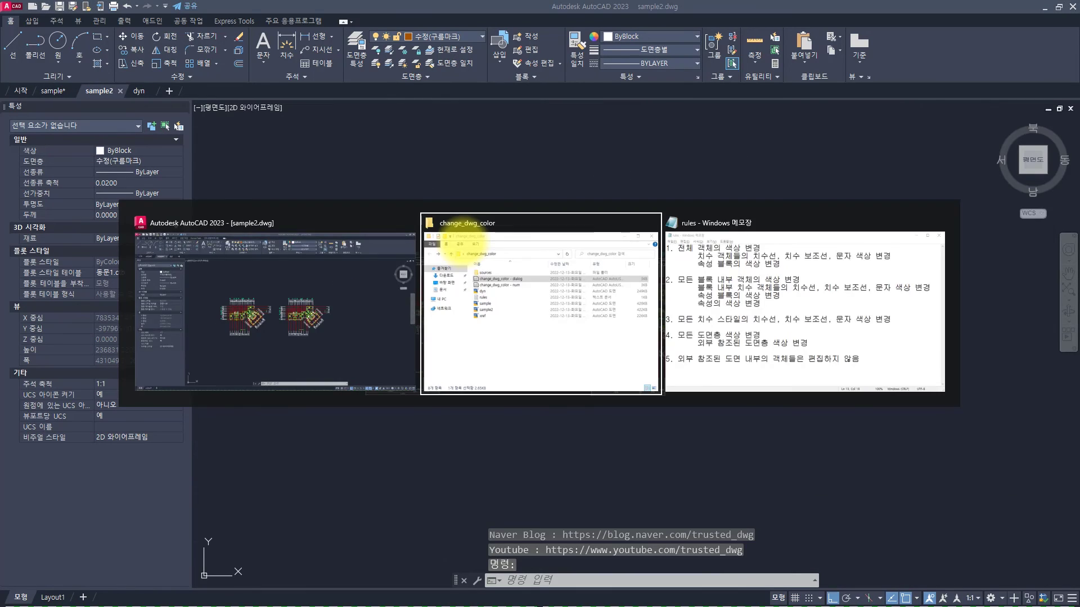
left_click_drag(748, 276, 443, 227)
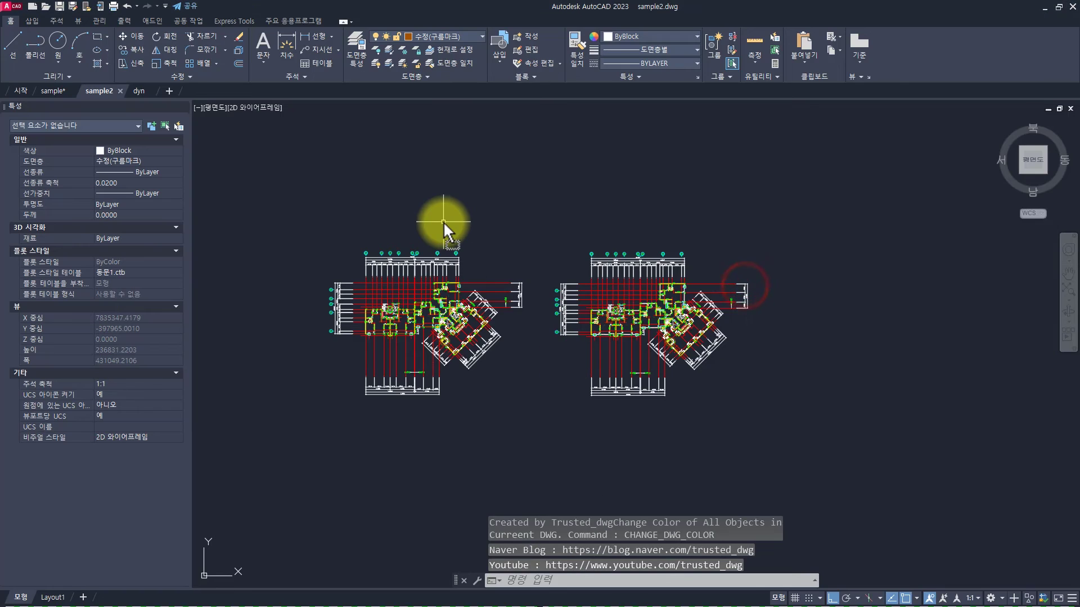
type("CHANGE_dwg-")
key("BackSpace")
type("_col")
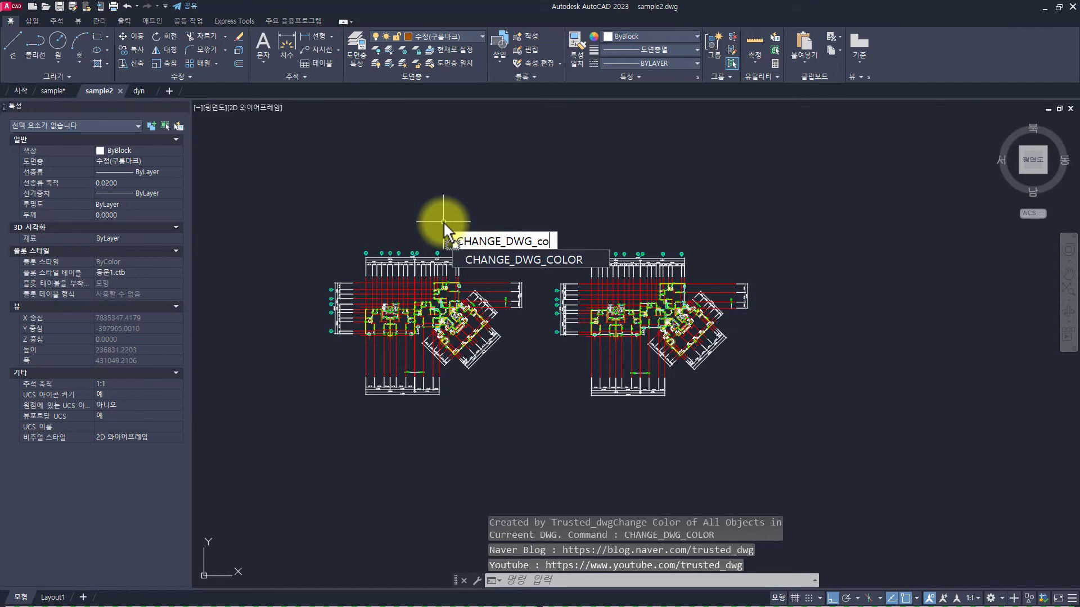
key("Return")
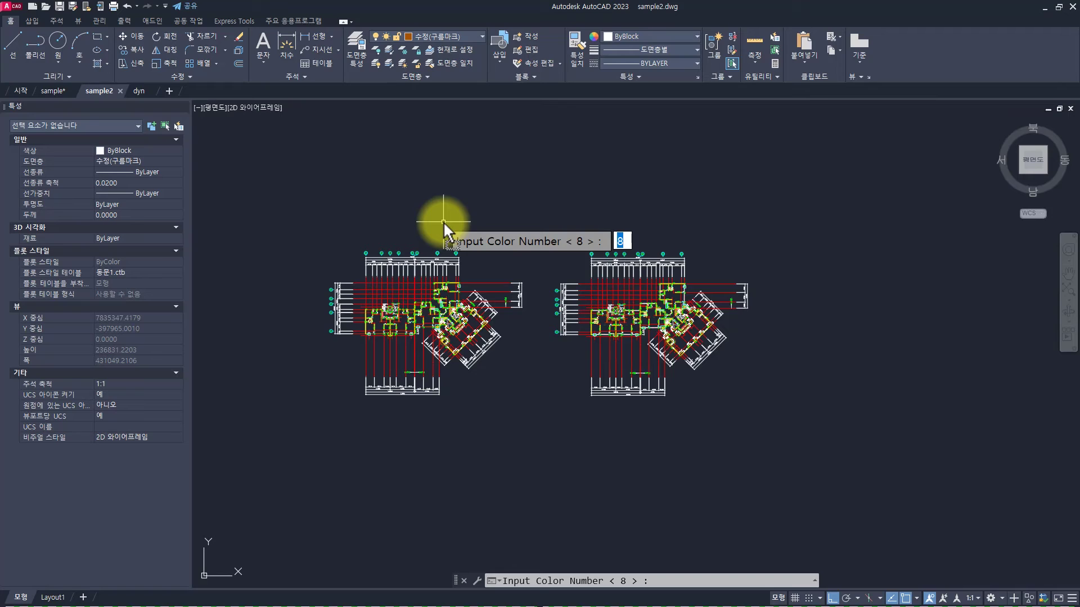
- Try out-of-range colour numbers such as 256 at the colour prompt and submit 0
type("255")
key("BackSpace")
key("BackSpace")
key("BackSpace")
type("0")
key("BackSpace")
type("256")
key("BackSpace")
key("BackSpace")
key("BackSpace")
type("0")
key("Return")
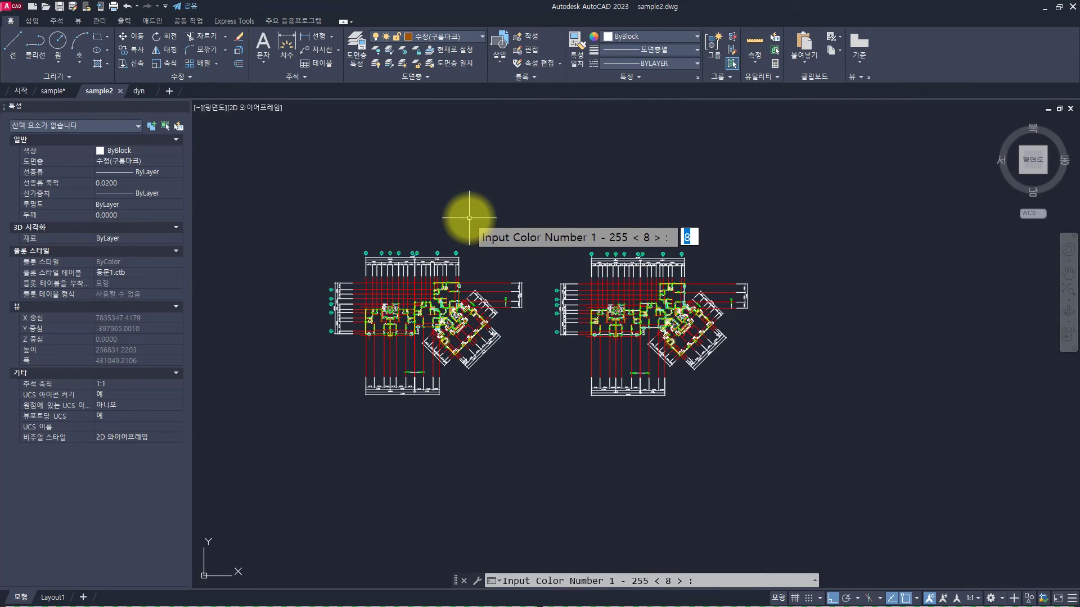
- Recolour the whole sample2 drawing with the default colour number 8 and dismiss the completion message
type("255")
key("BackSpace")
key("BackSpace")
key("BackSpace")
type("1")
key("BackSpace")
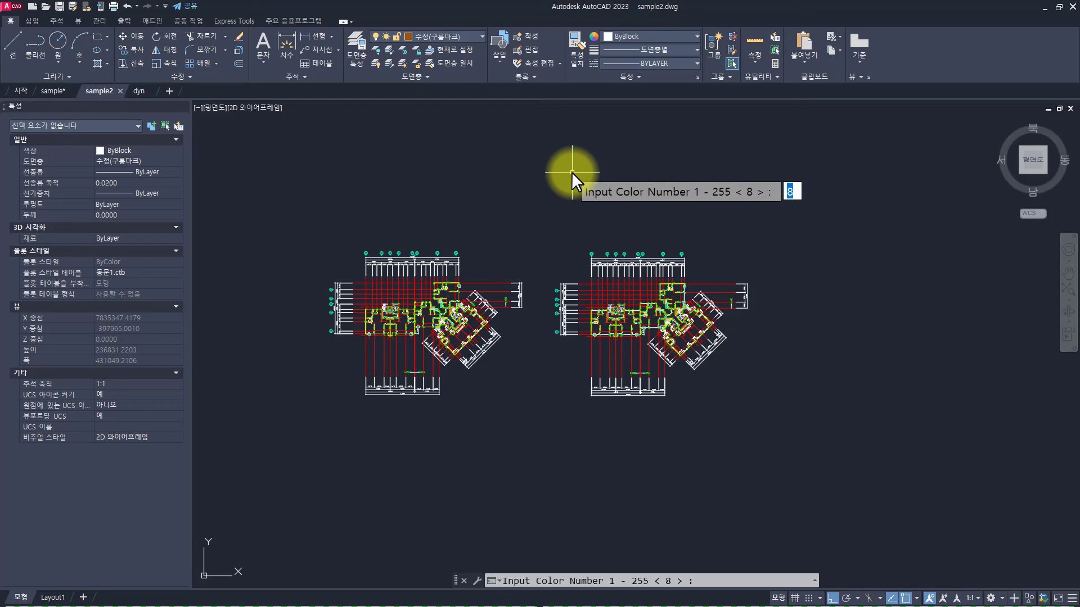
key("Return")
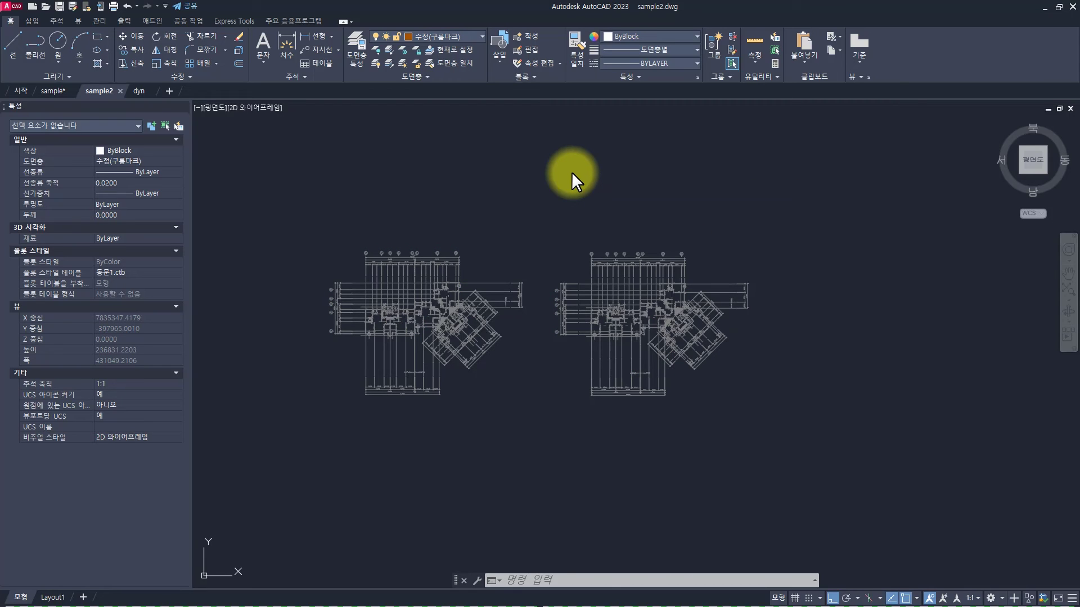
key("Return")
key("Escape")
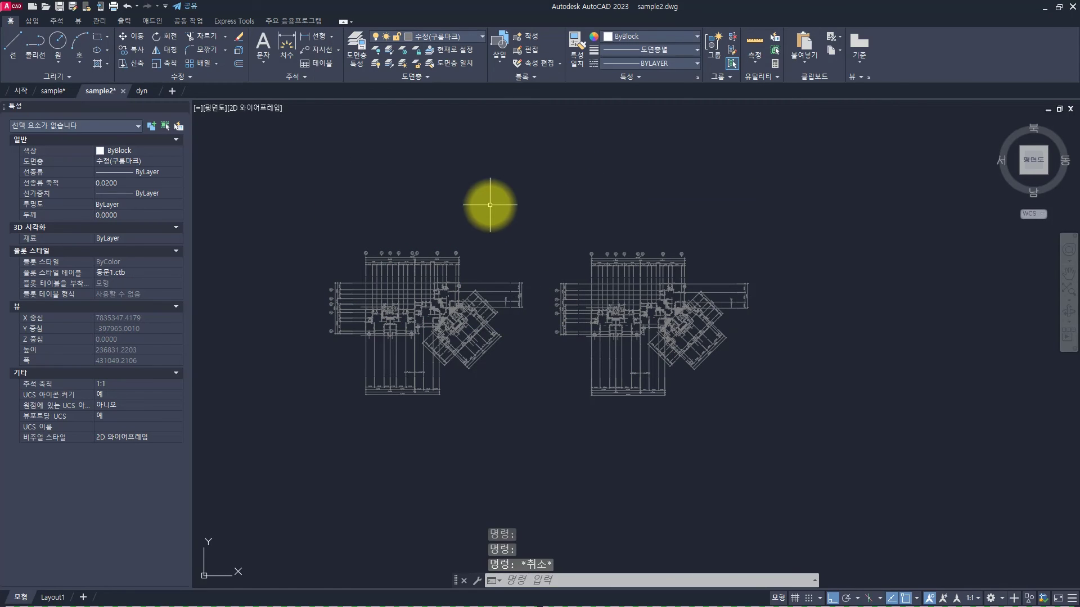
- Switch to the rules text file in Notepad and highlight rule 4 and its word "도면층" on changing all layer colours
key("Escape")
key("alt+Tab")
key("Tab")
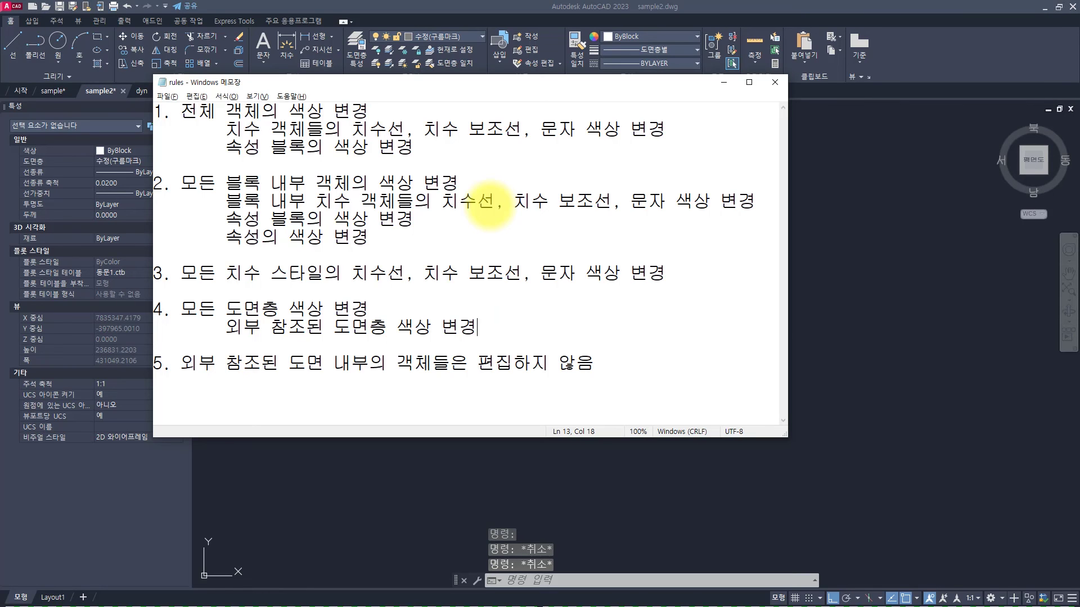
left_click_drag(436, 309, 155, 309)
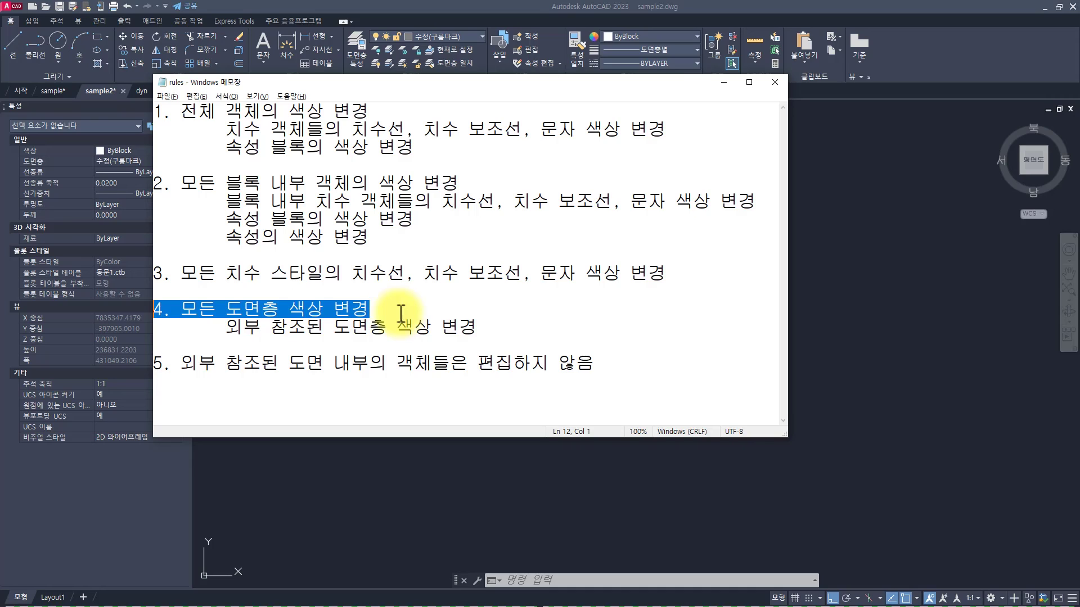
left_click_drag(215, 309, 279, 309)
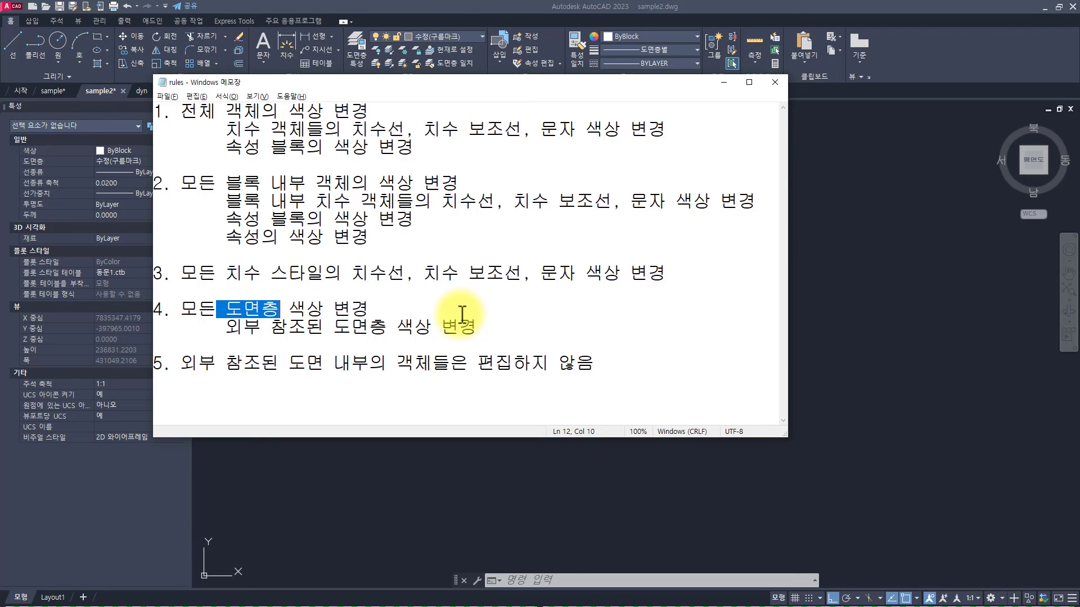
- Back in AutoCAD, run CHANGE_DWG_COLOR on sample2 with colour number 1 and dismiss the completion message
key("alt+Tab")
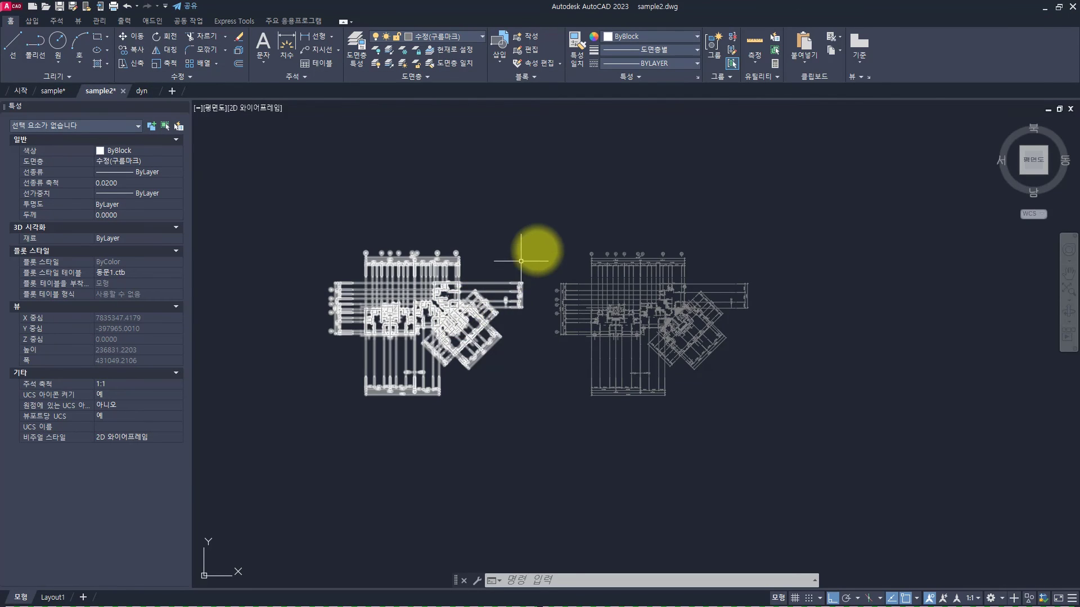
key("Escape")
key("Escape")
type("CHANGE_DWG_COLOR")
key("Return")
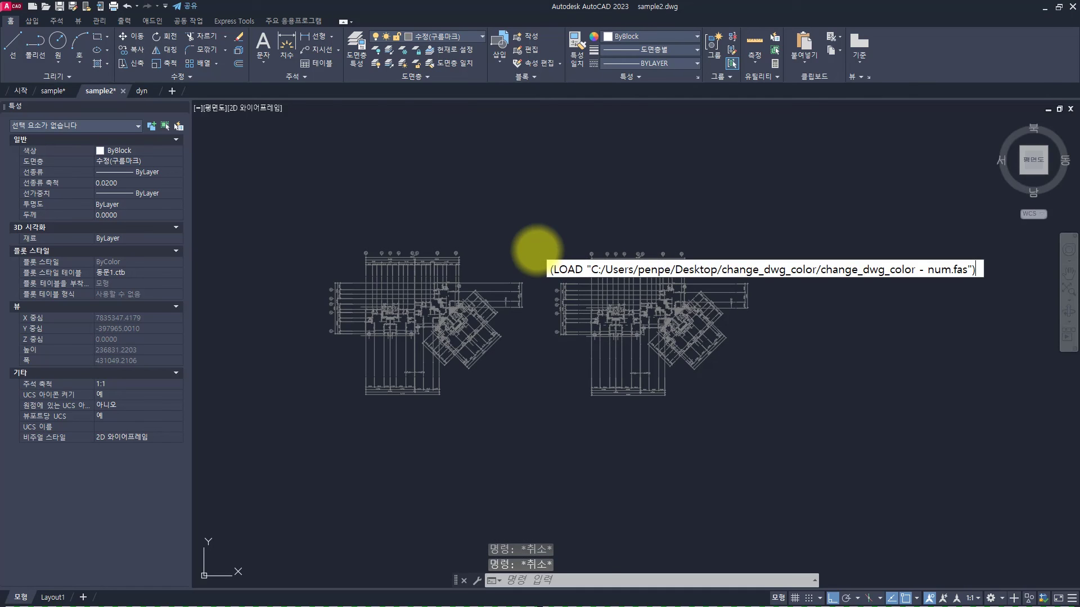
type("1")
key("Return")
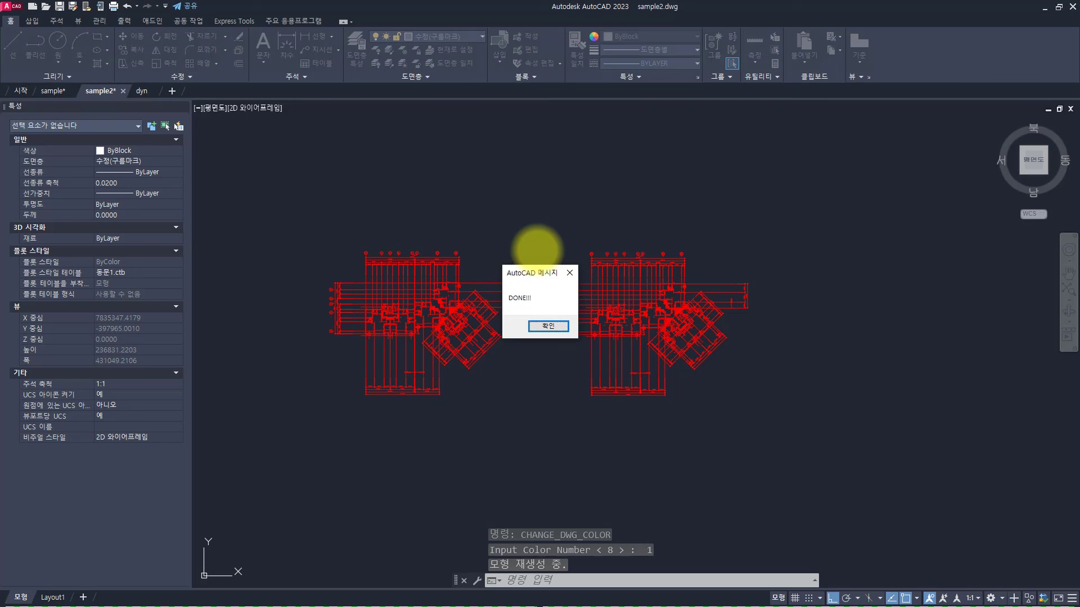
key("Return")
- Repeat CHANGE_DWG_COLOR on sample2 with colour number 2 and dismiss the completion message
key("Return")
type("2")
key("Return")
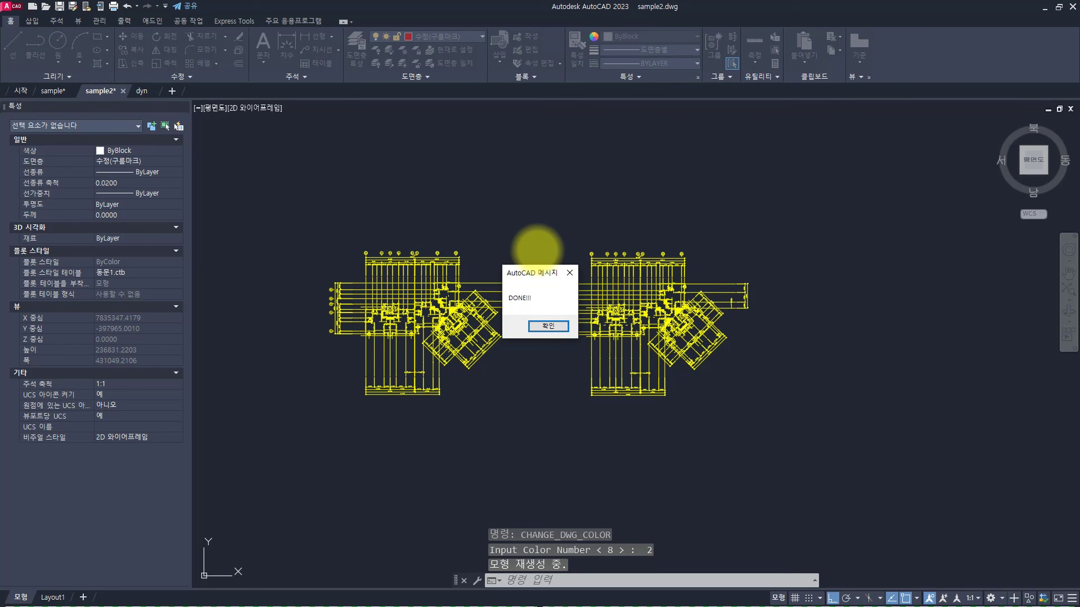
key("Return")
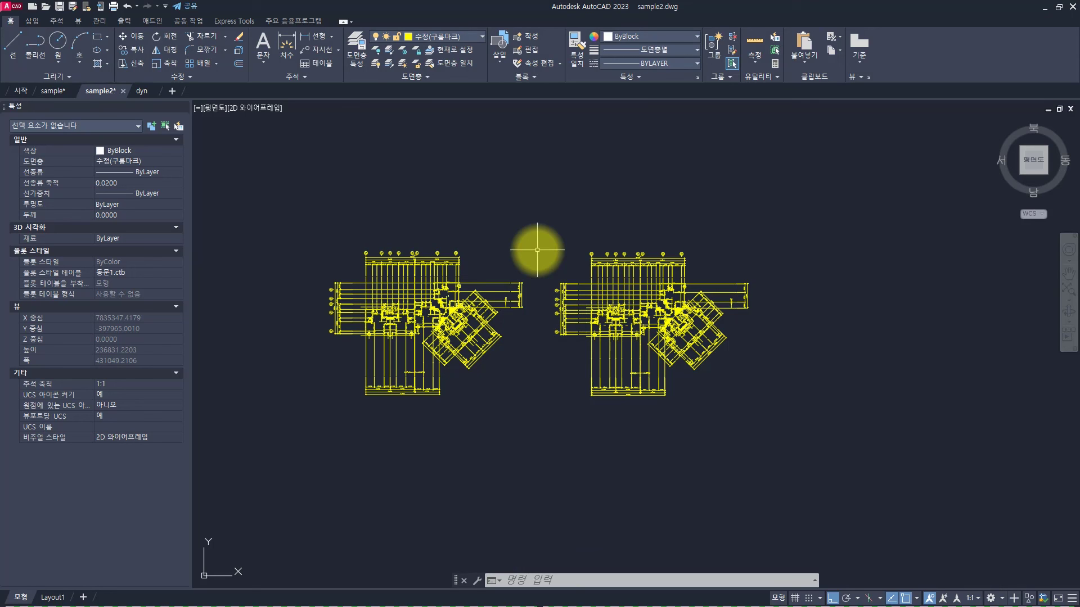
- Return to the sample drawing, bring up the rules text file in Notepad and move its window aside
key("ctrl+Tab")
key("Escape")
key("Escape")
key("alt+Tab")
left_click(467, 274)
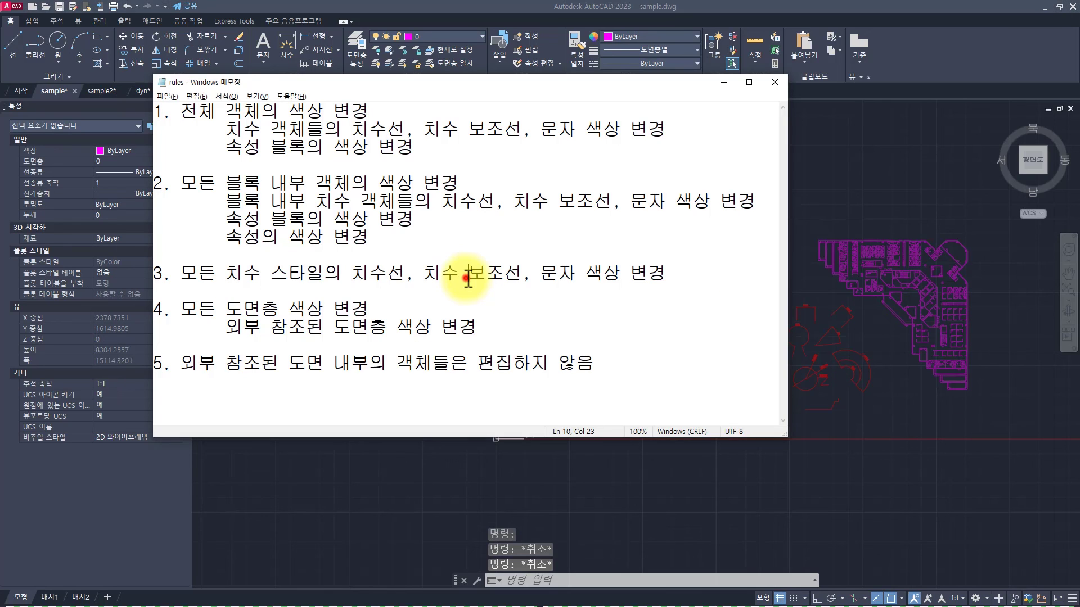
left_click_drag(529, 93, 396, 110)
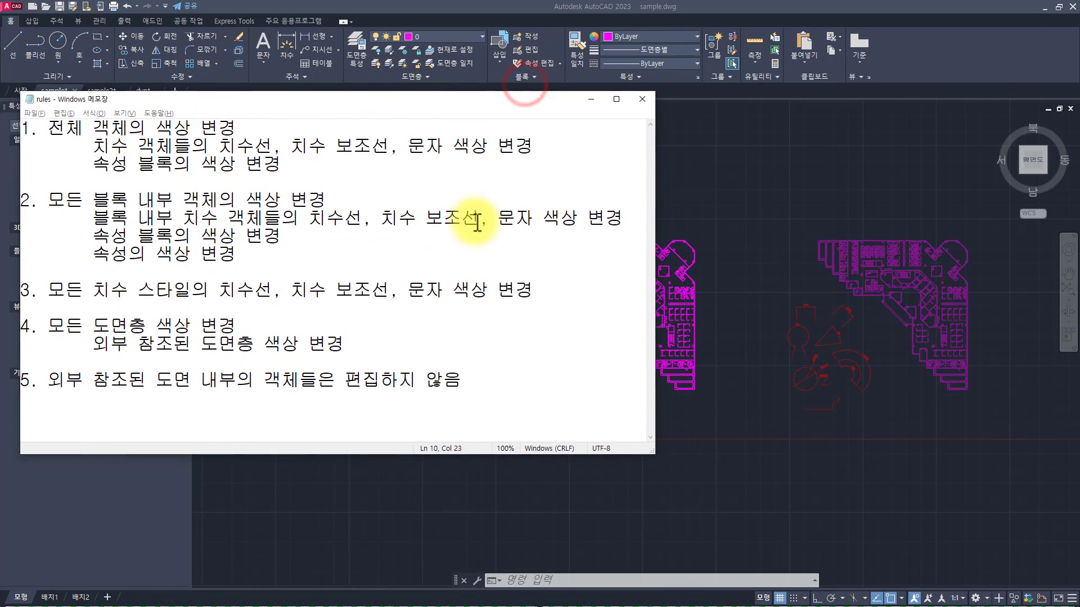
- Bring up the change_dwg_color folder and select both the "change_dwg_color - dialog" and "change_dwg_color - num" files
key("alt+Tab")
left_click(821, 320)
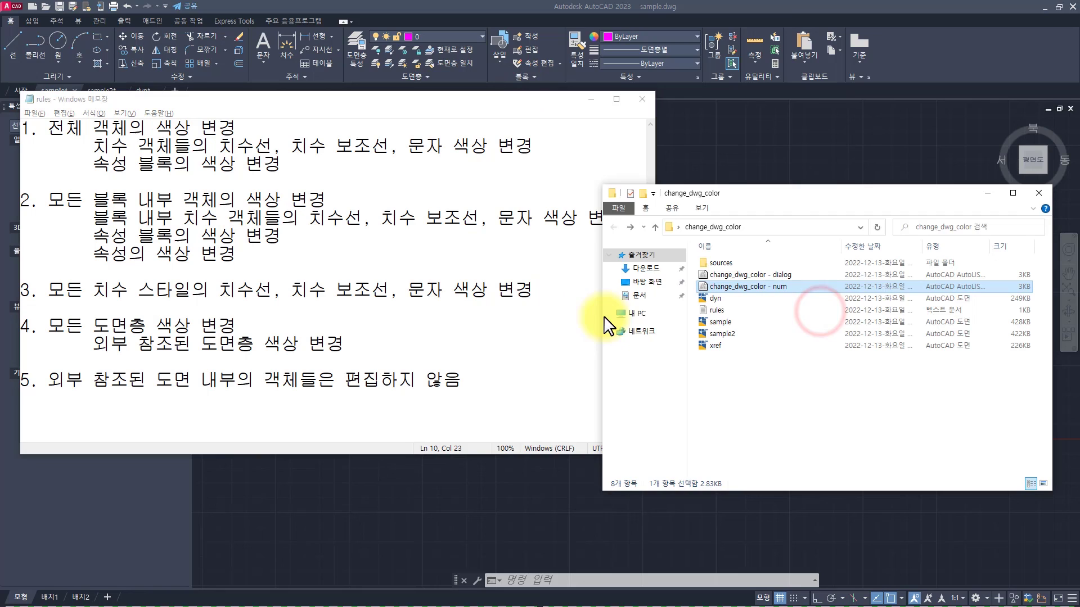
left_click(779, 283)
left_click(777, 278, "ctrl")
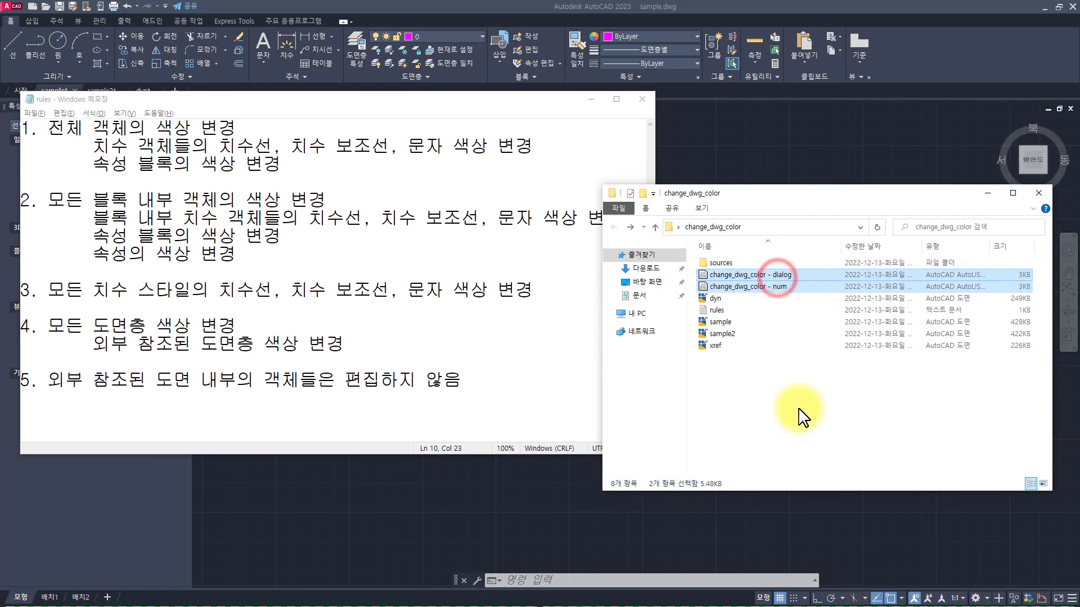